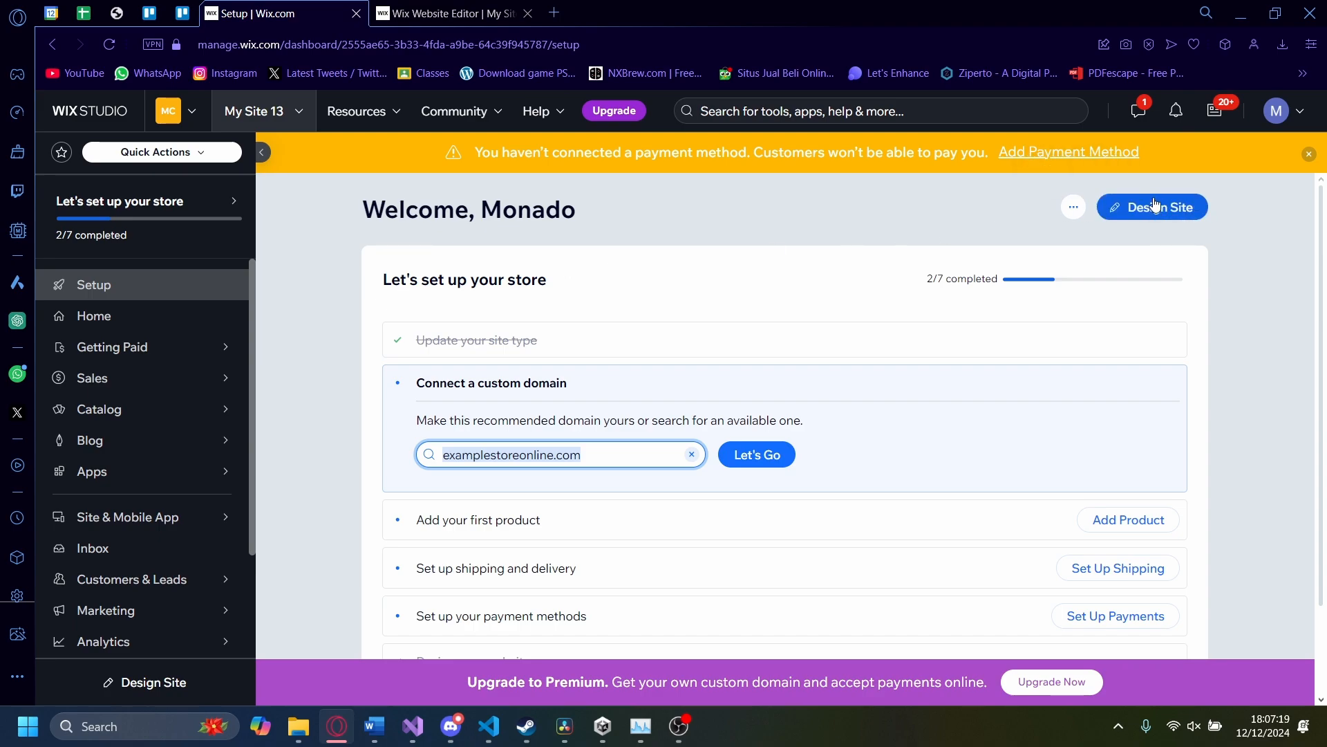
# - Open the site for design and add the Subscribe (Join Our List) lightbox from the interactive elements
pyautogui.click(1156, 205)
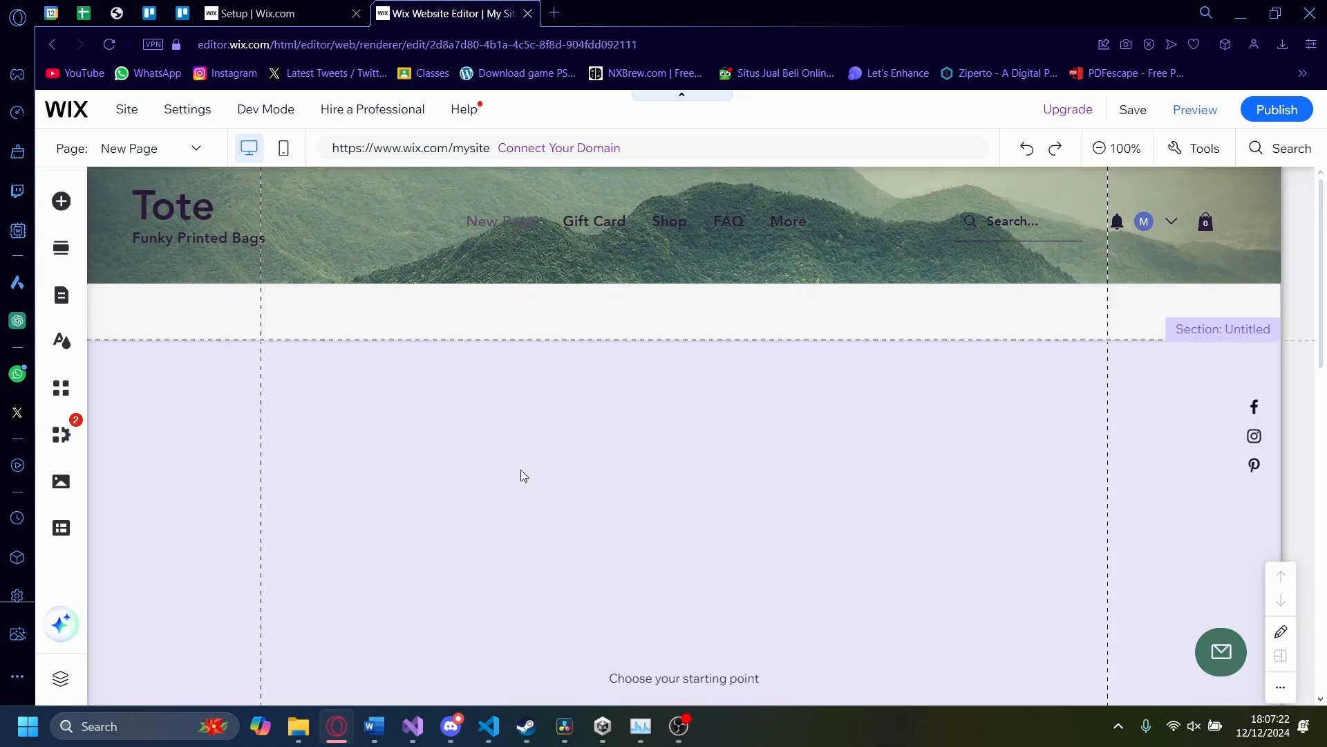
pyautogui.click(265, 262)
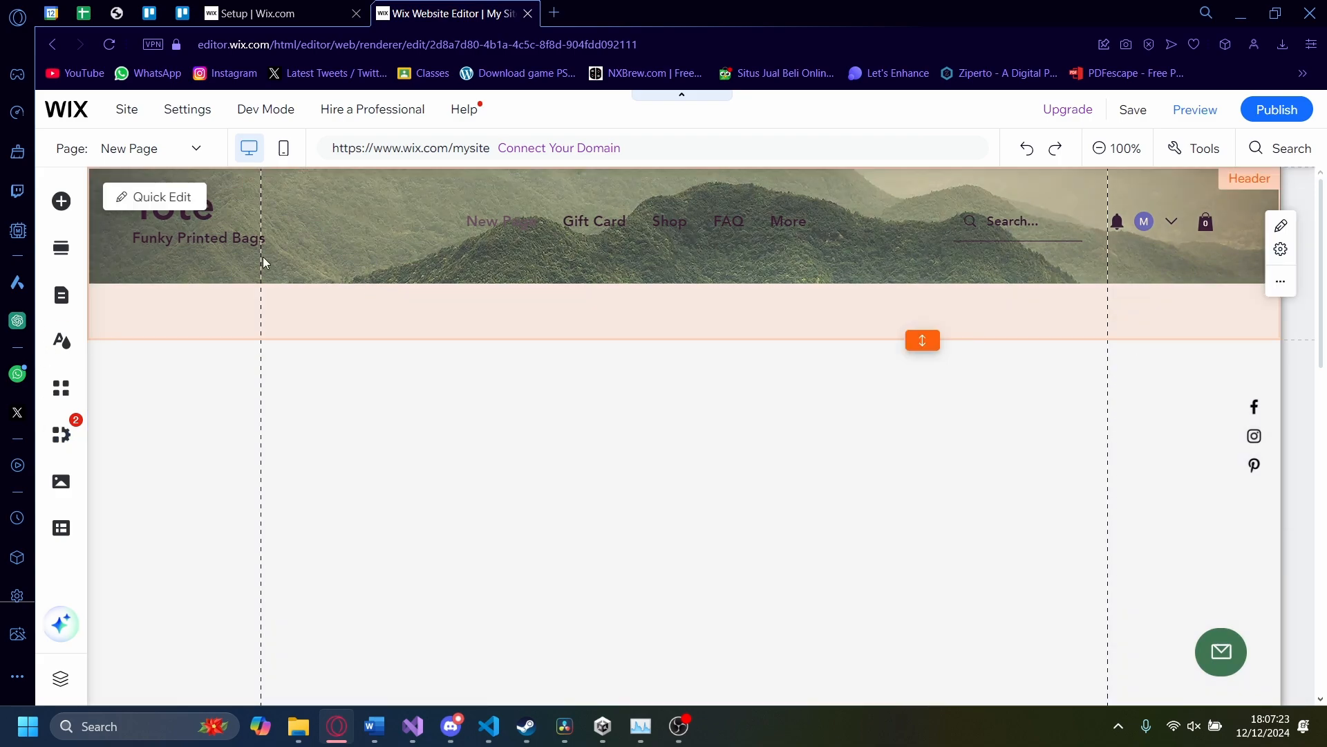
pyautogui.click(71, 204)
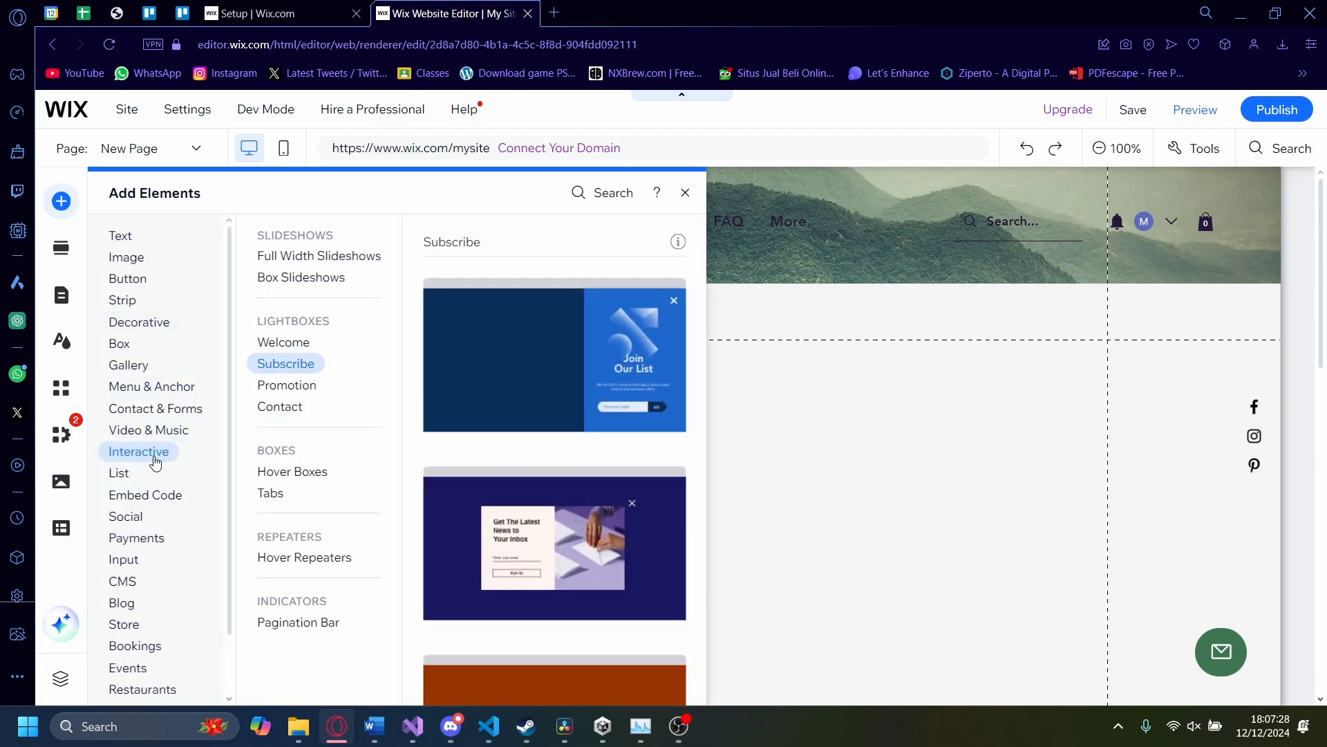
pyautogui.click(295, 342)
pyautogui.click(296, 364)
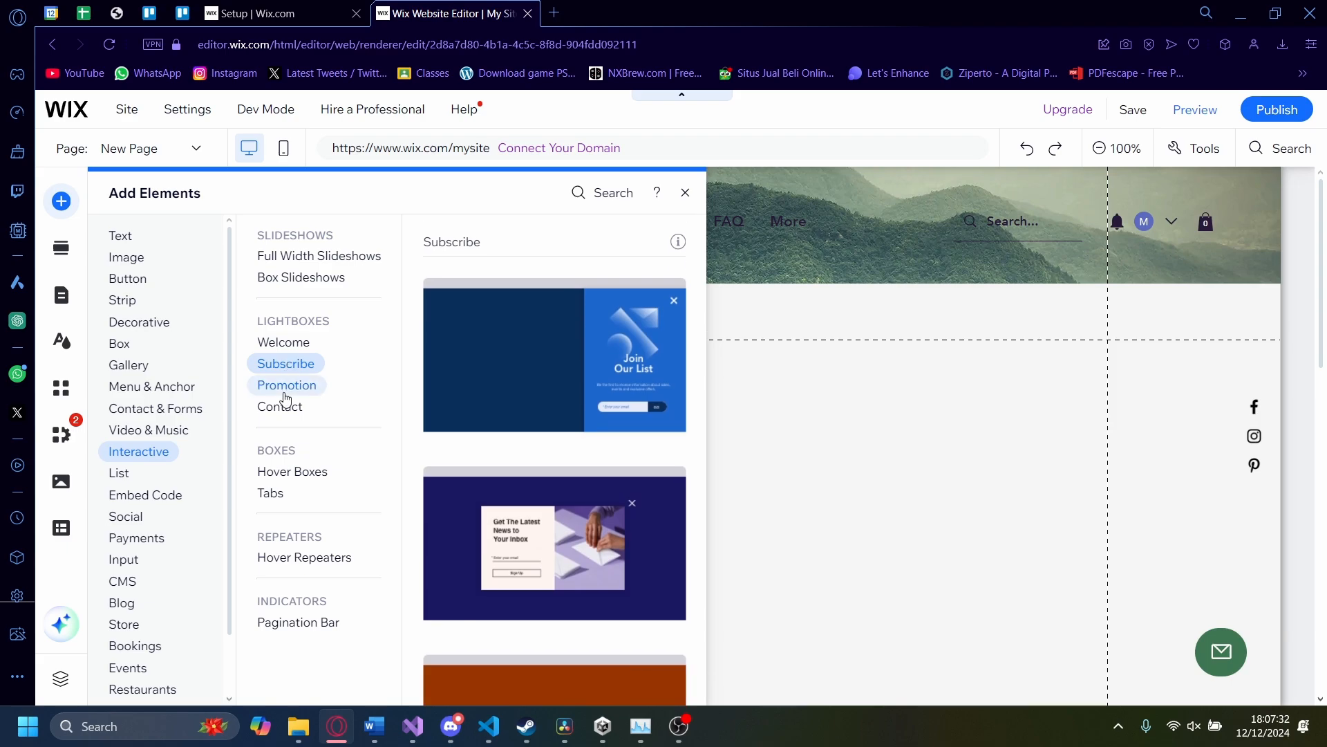
pyautogui.click(285, 392)
pyautogui.click(287, 413)
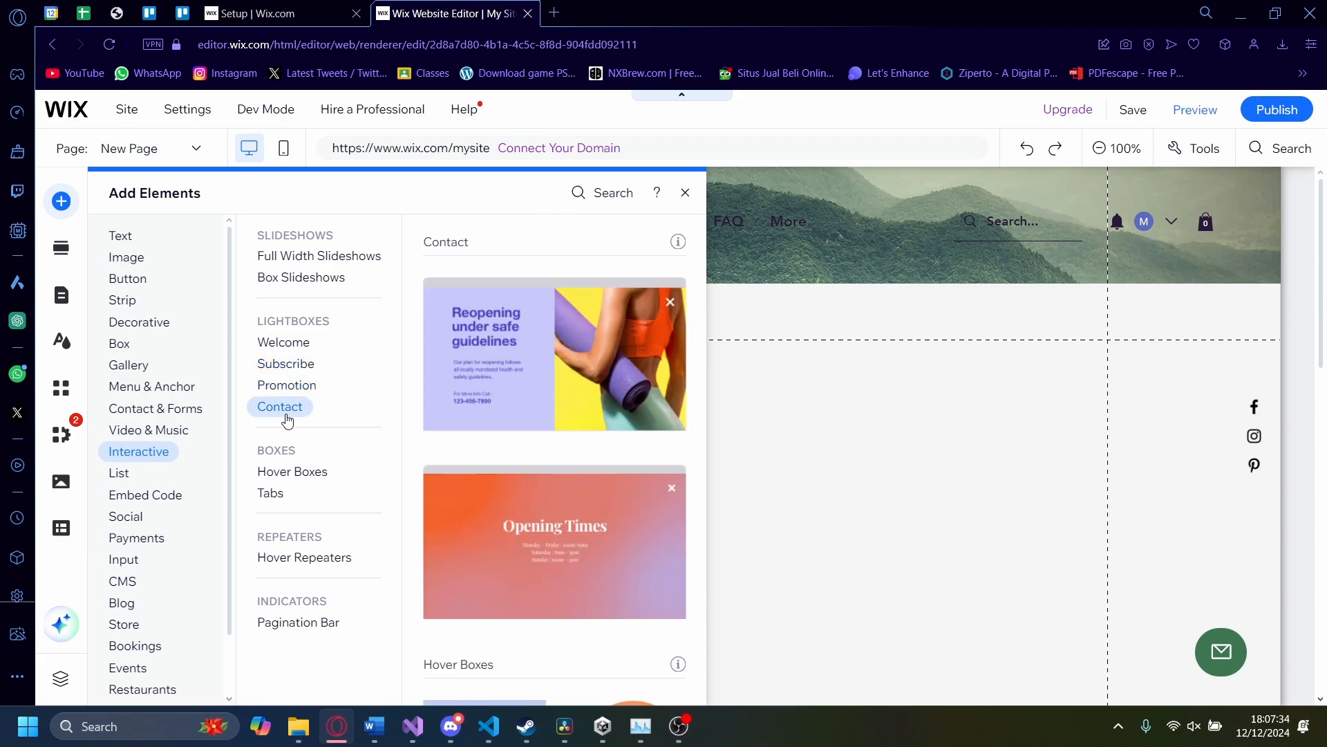
pyautogui.click(283, 363)
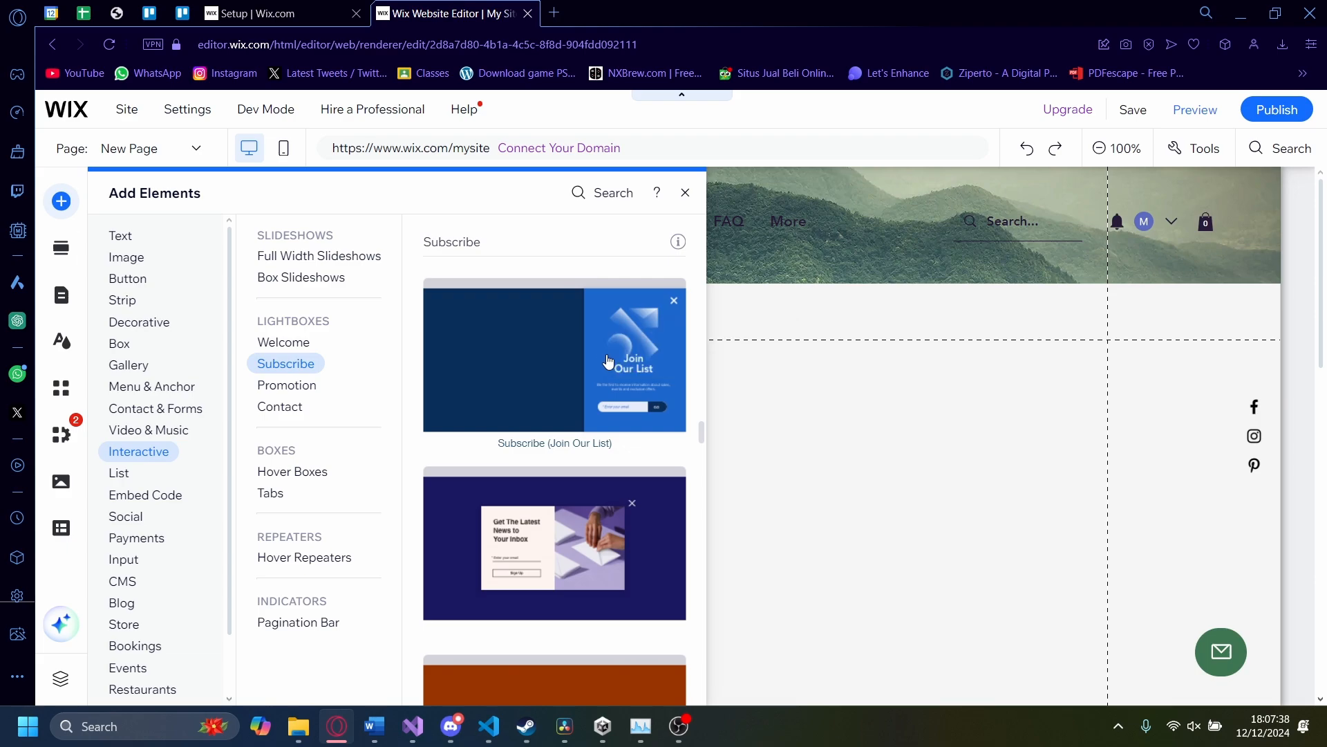
pyautogui.click(605, 359)
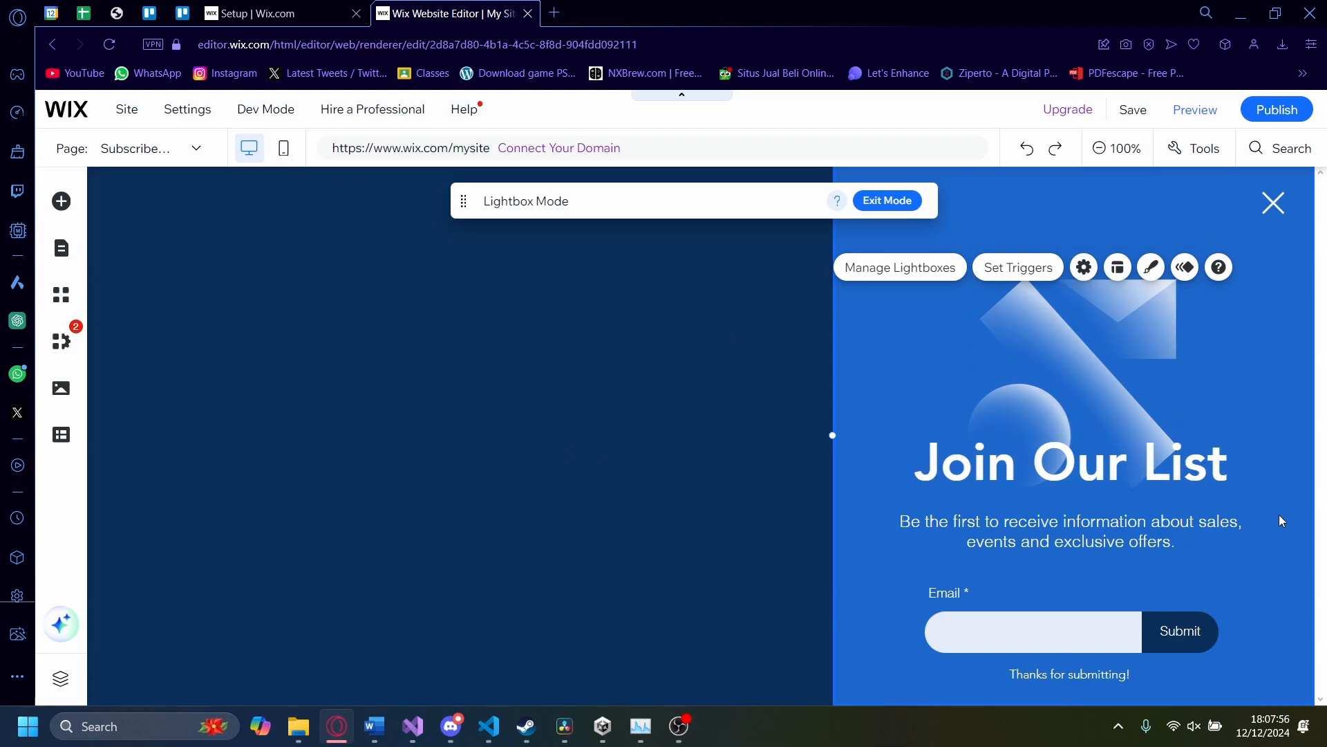
# - Delete the image, the Join Our List heading, the description text and the subscribers form from the lightbox
pyautogui.click(1074, 394)
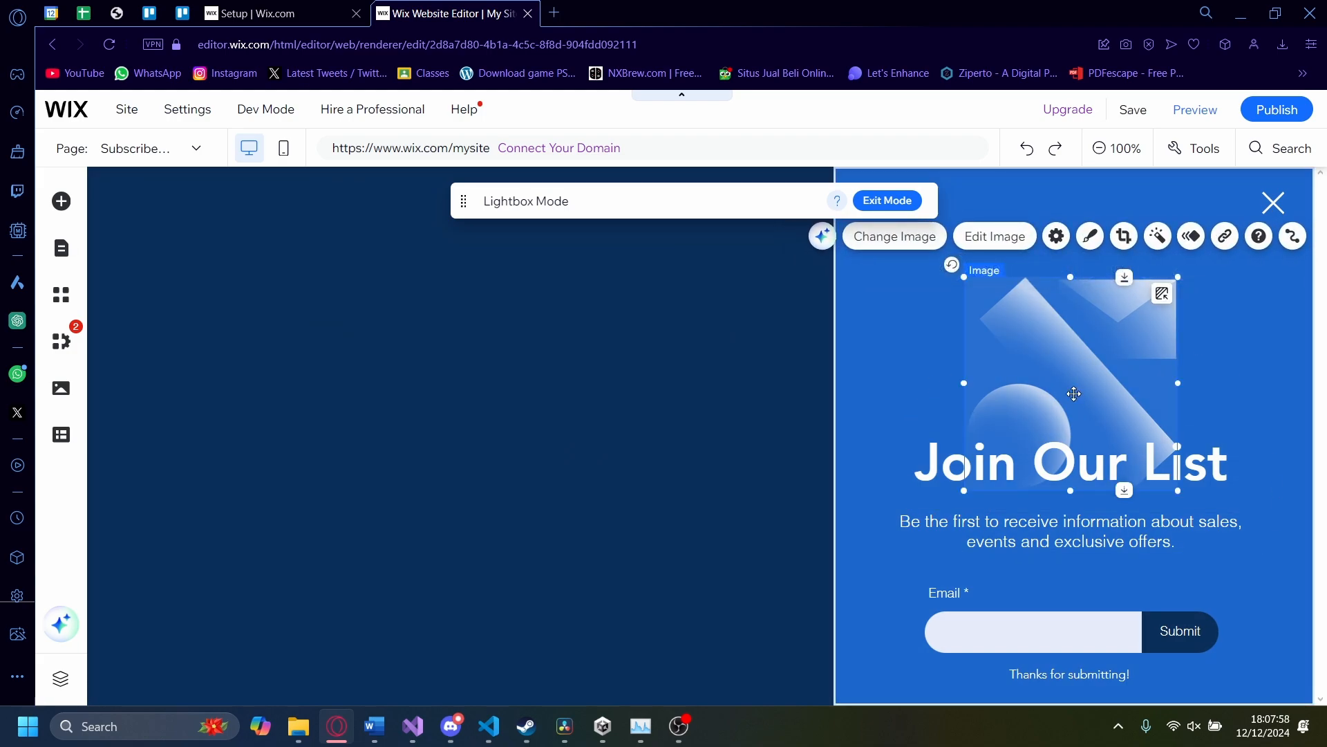
pyautogui.press('Delete')
pyautogui.click(1059, 465)
pyautogui.press('Delete')
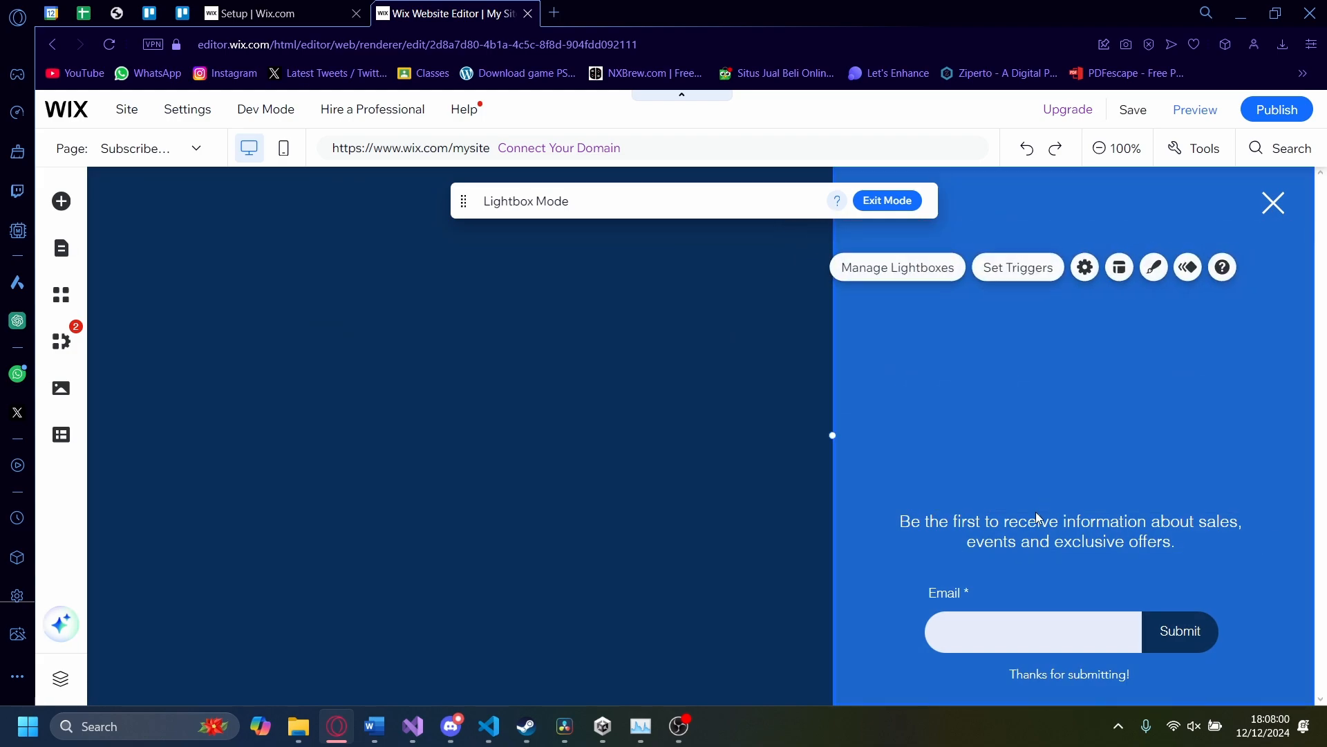
pyautogui.click(1031, 525)
pyautogui.press('Delete')
pyautogui.click(1012, 626)
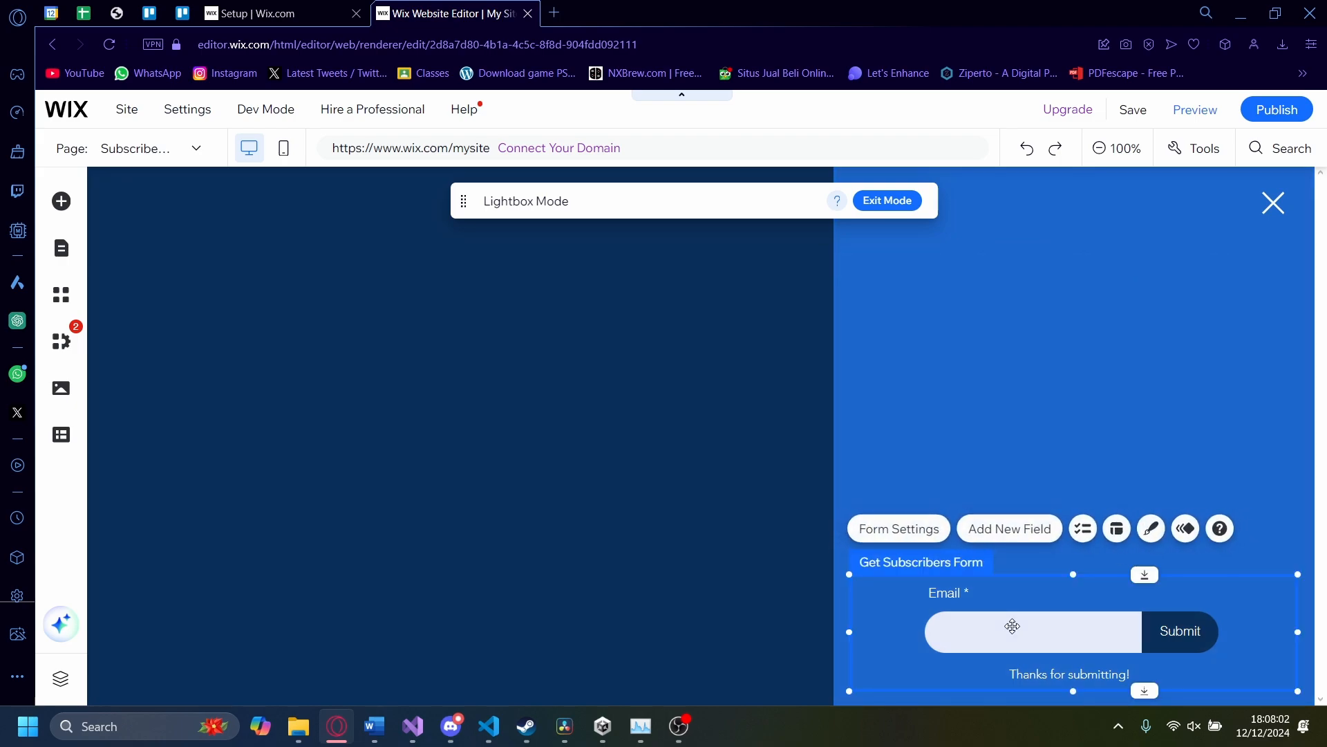
pyautogui.press('Delete')
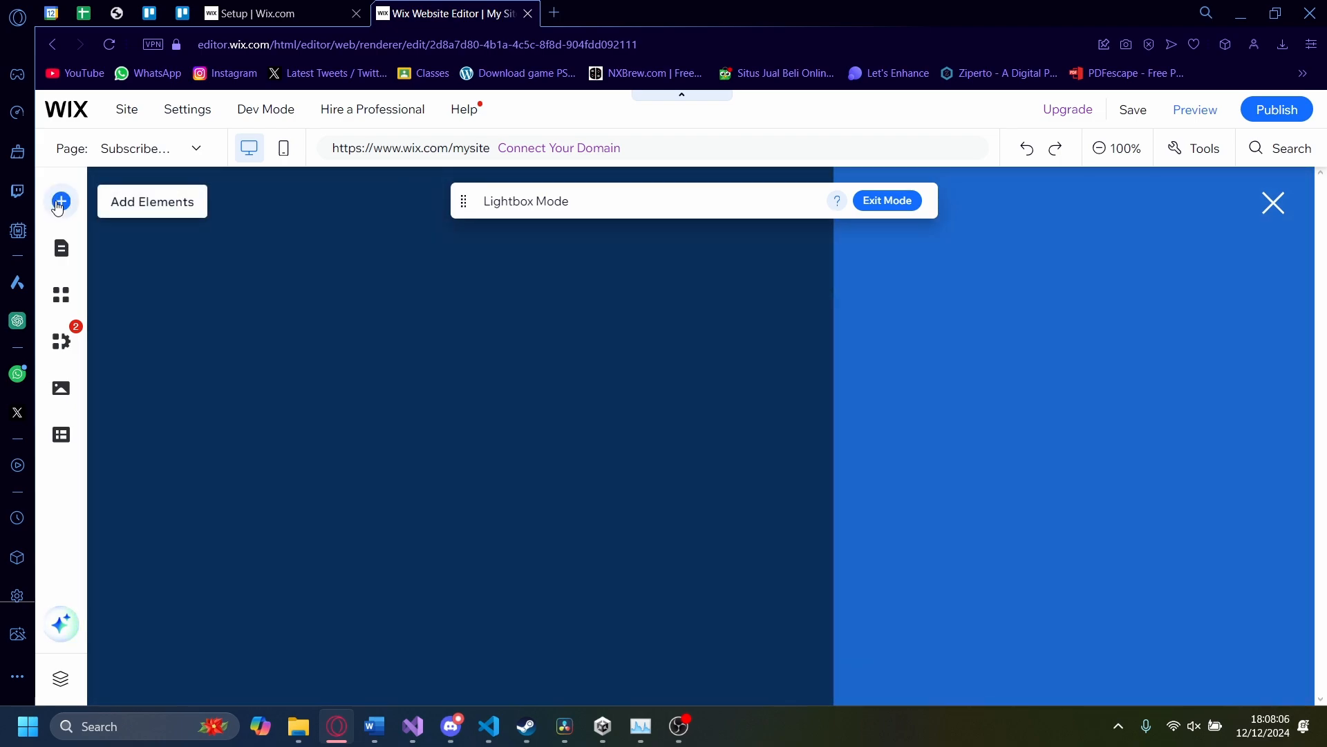
# - Add the premade "Get a price Quote" request form to the lightbox's blue area
pyautogui.click(60, 201)
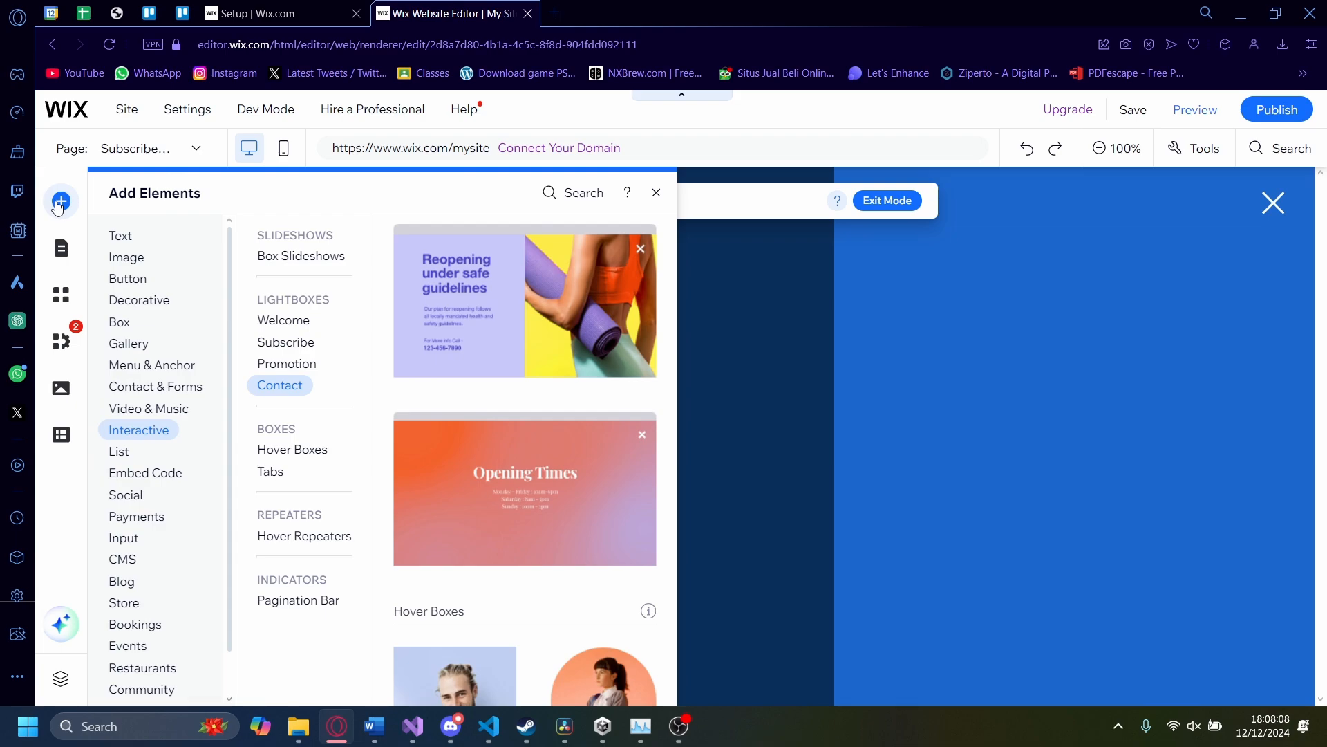
pyautogui.click(125, 258)
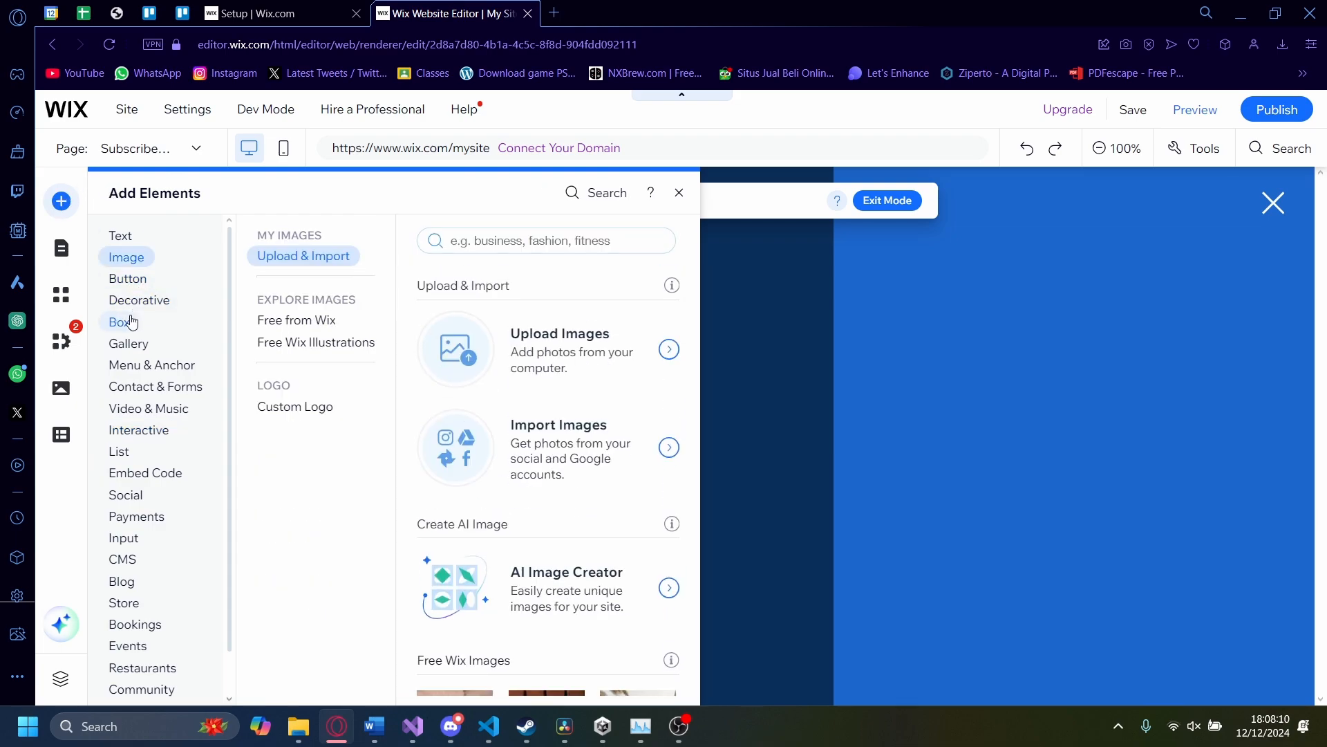
pyautogui.click(148, 365)
pyautogui.click(150, 387)
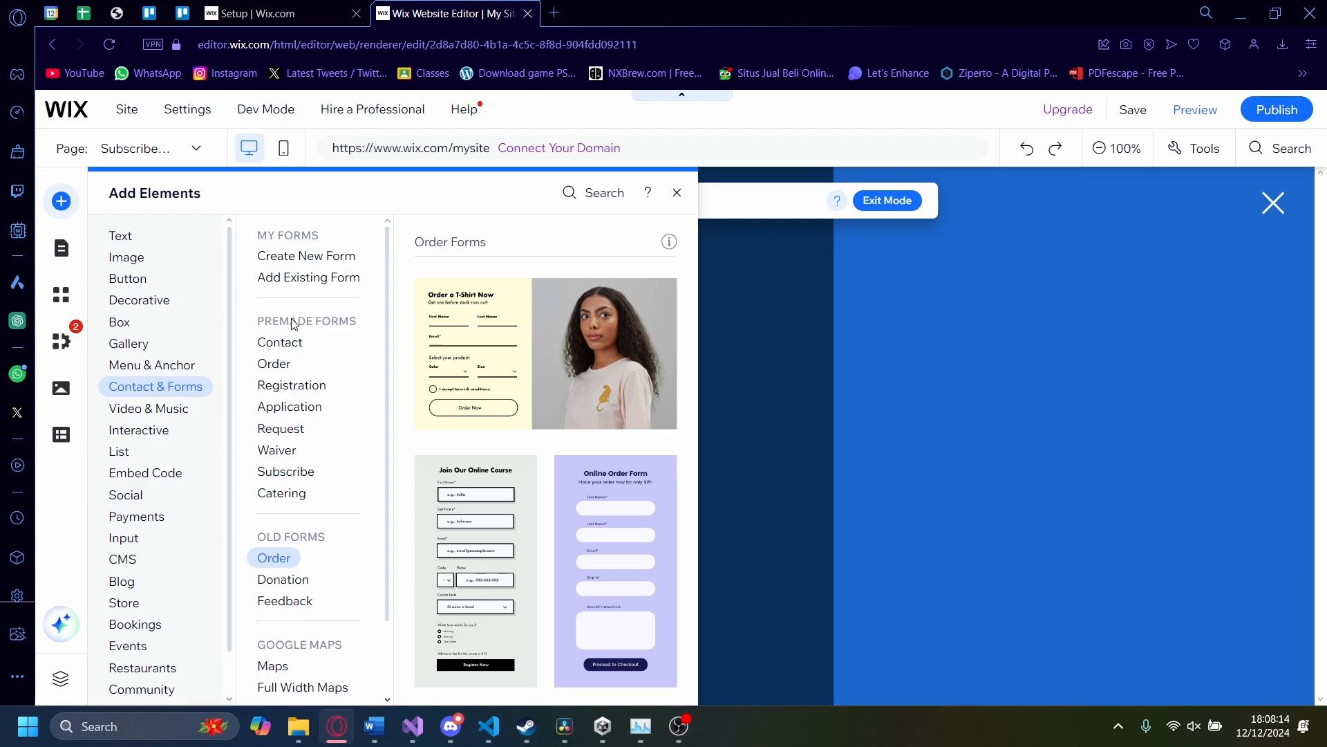
pyautogui.click(274, 363)
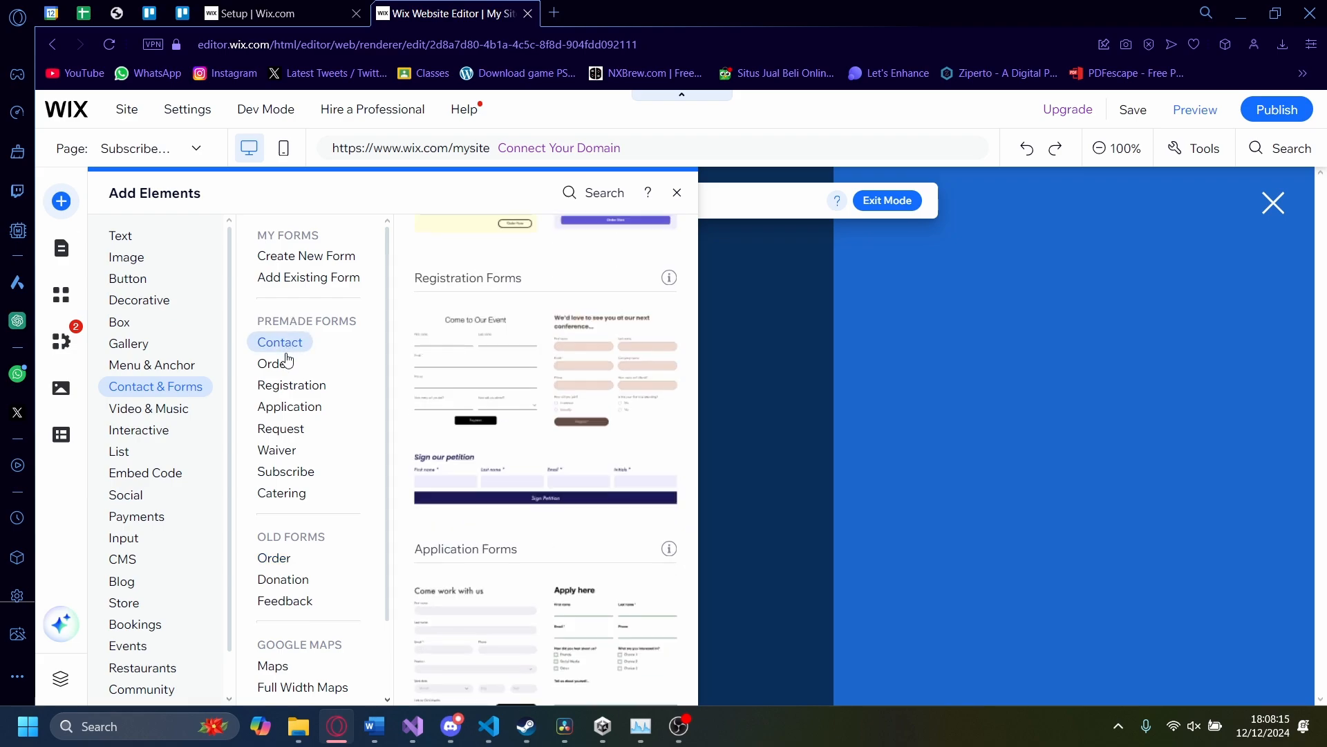
pyautogui.click(282, 405)
pyautogui.click(275, 364)
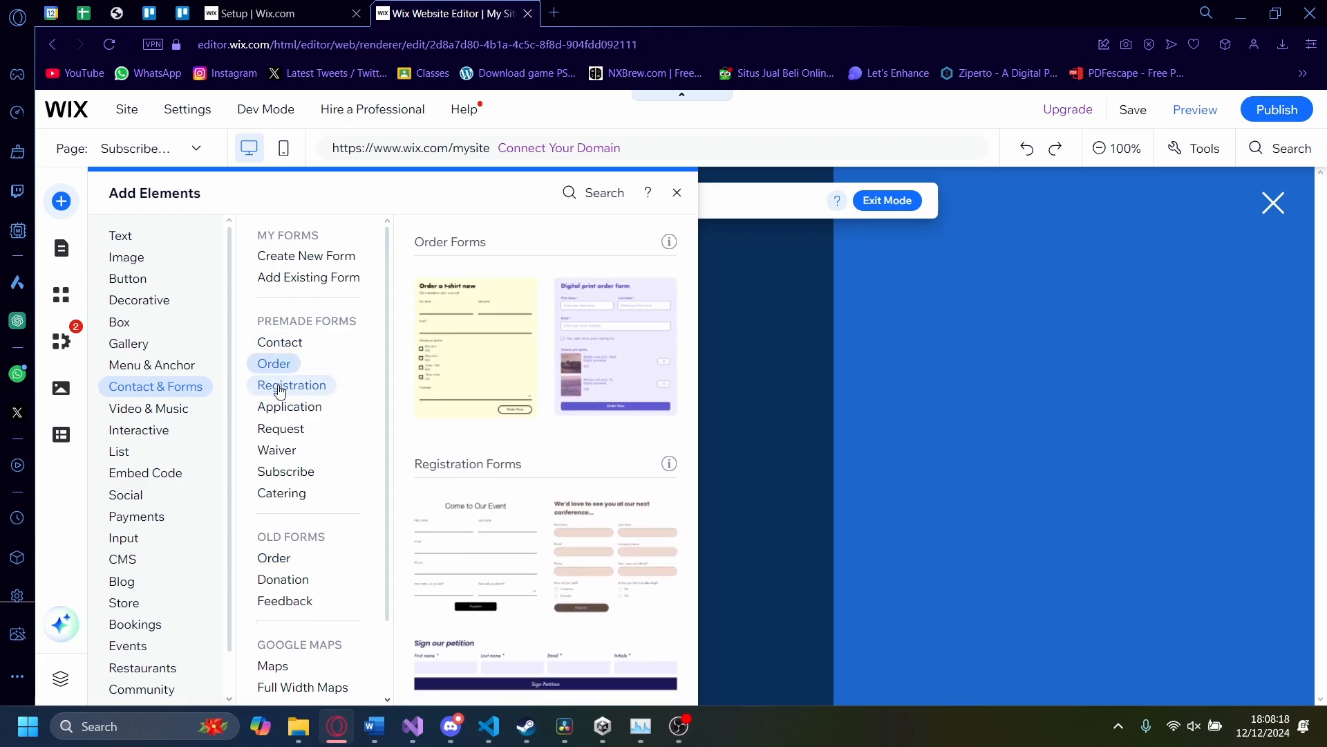
pyautogui.click(280, 428)
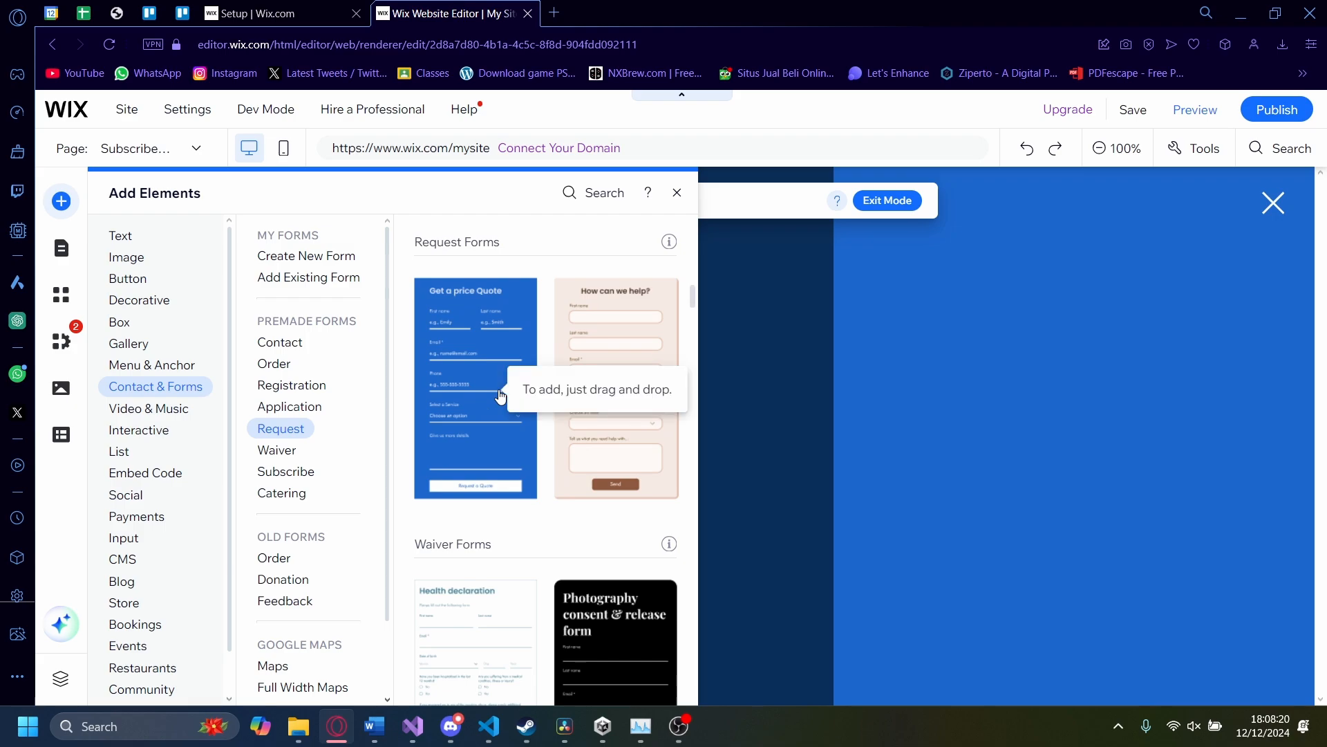
pyautogui.moveTo(486, 394); pyautogui.dragTo(1090, 470)
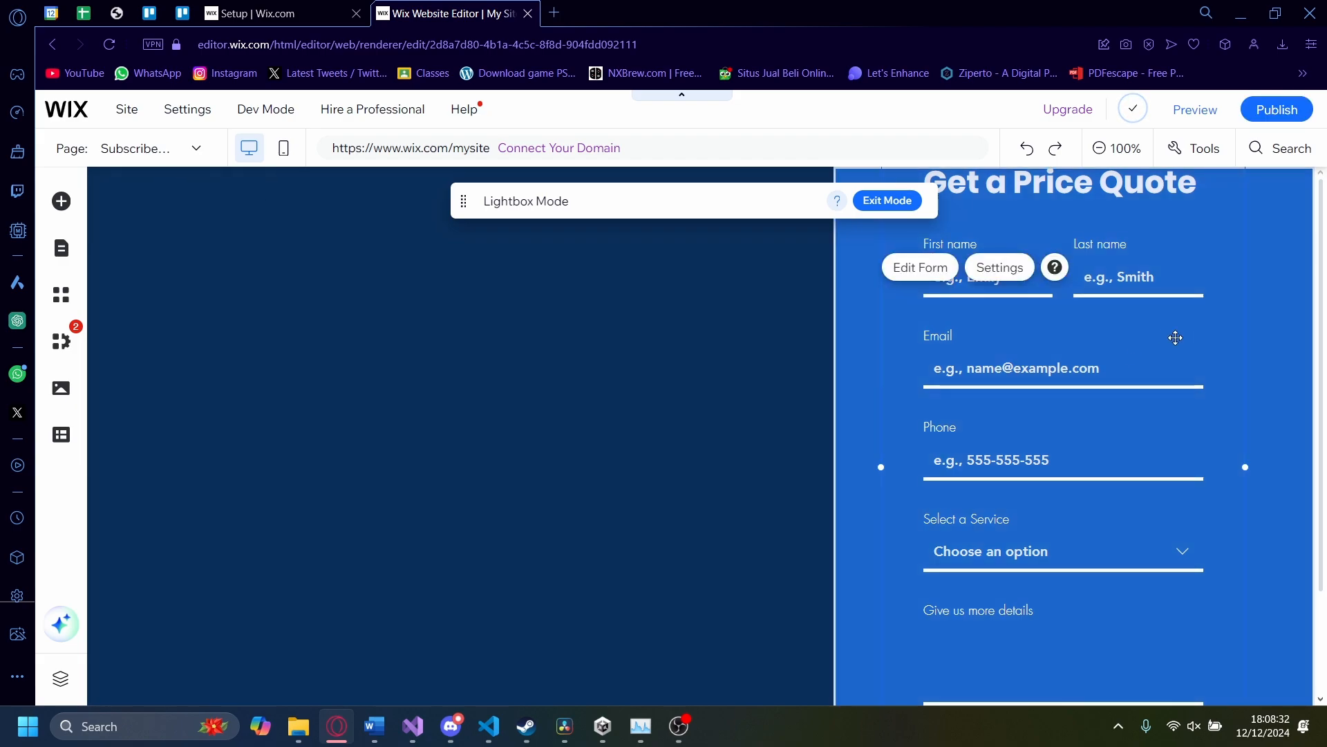
# - Move the price quote form slightly lower within the lightbox and check its layout down to the Request a Quote button
pyautogui.click(1222, 332)
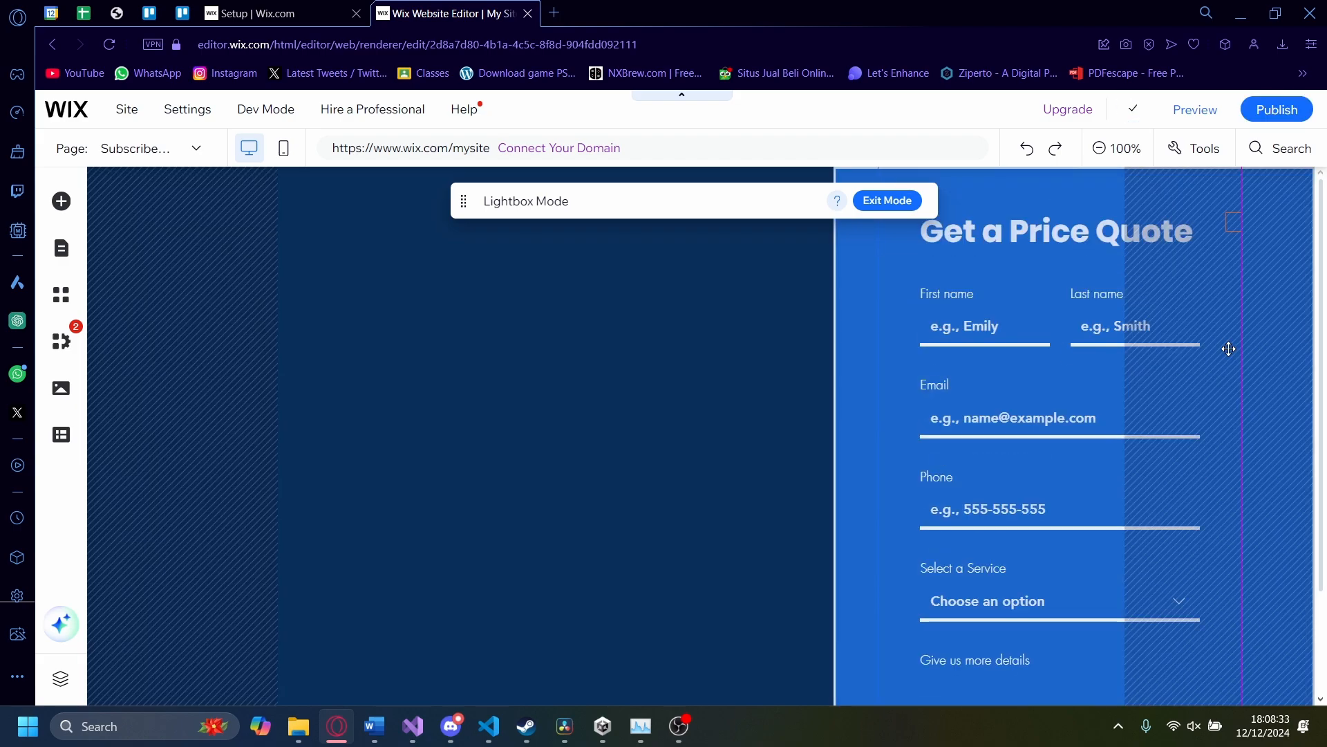
pyautogui.click(1225, 405)
pyautogui.scroll(-3, 845, 445)
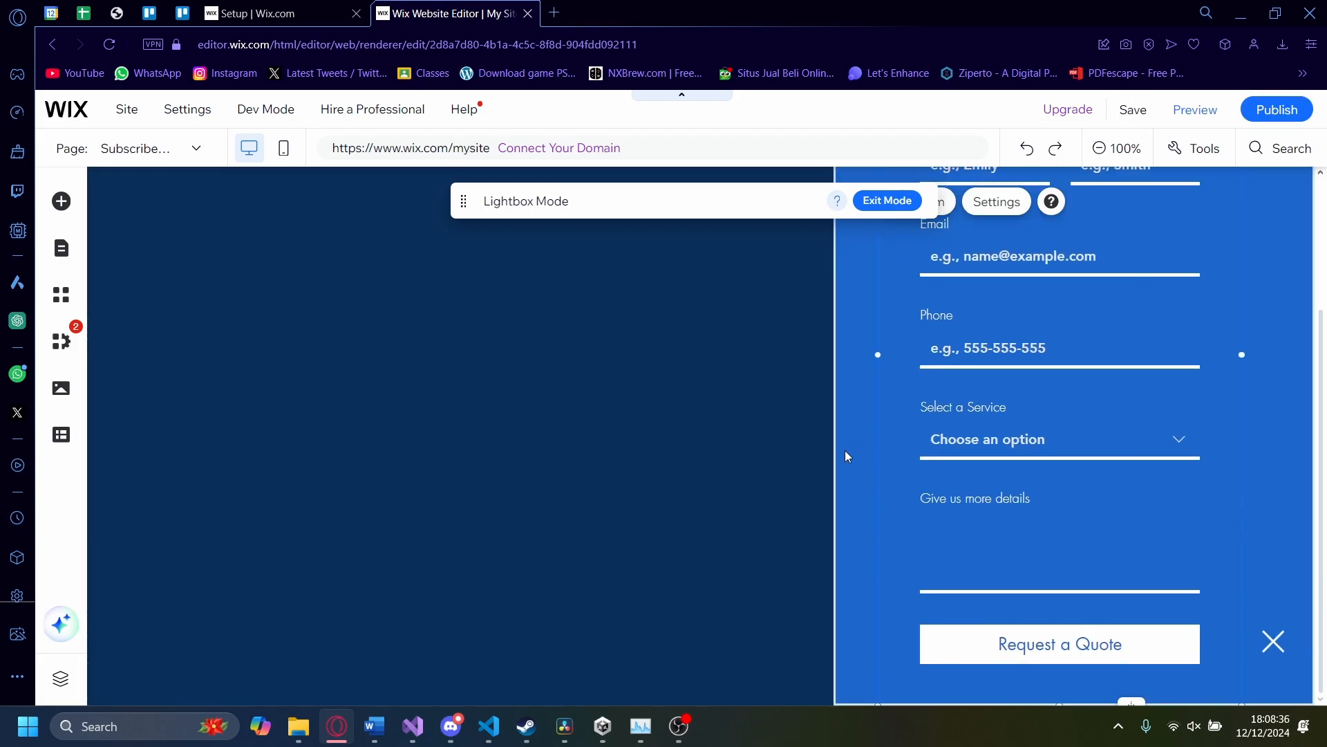
pyautogui.scroll(2, 845, 450)
pyautogui.scroll(-2, 847, 448)
pyautogui.scroll(3, 840, 416)
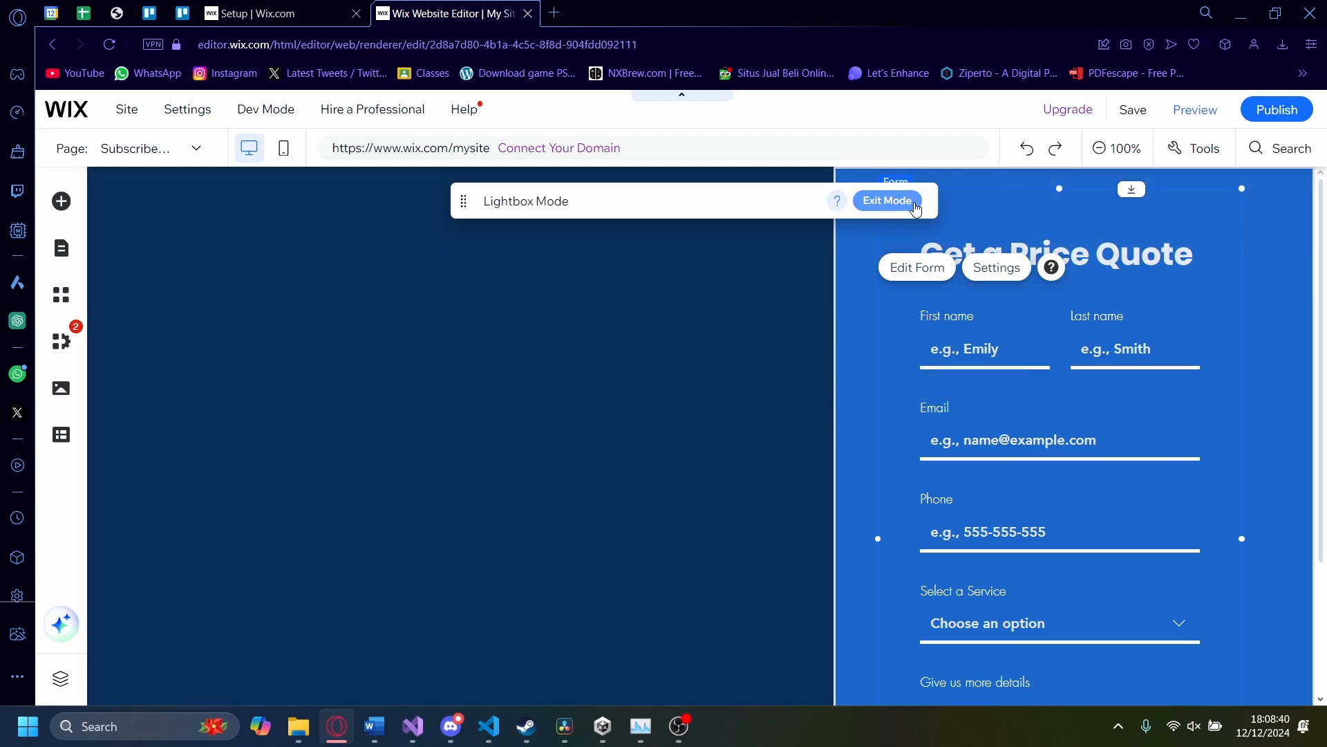
# - Exit lightbox mode and preview the site to examine the whole price quote lightbox
pyautogui.click(889, 201)
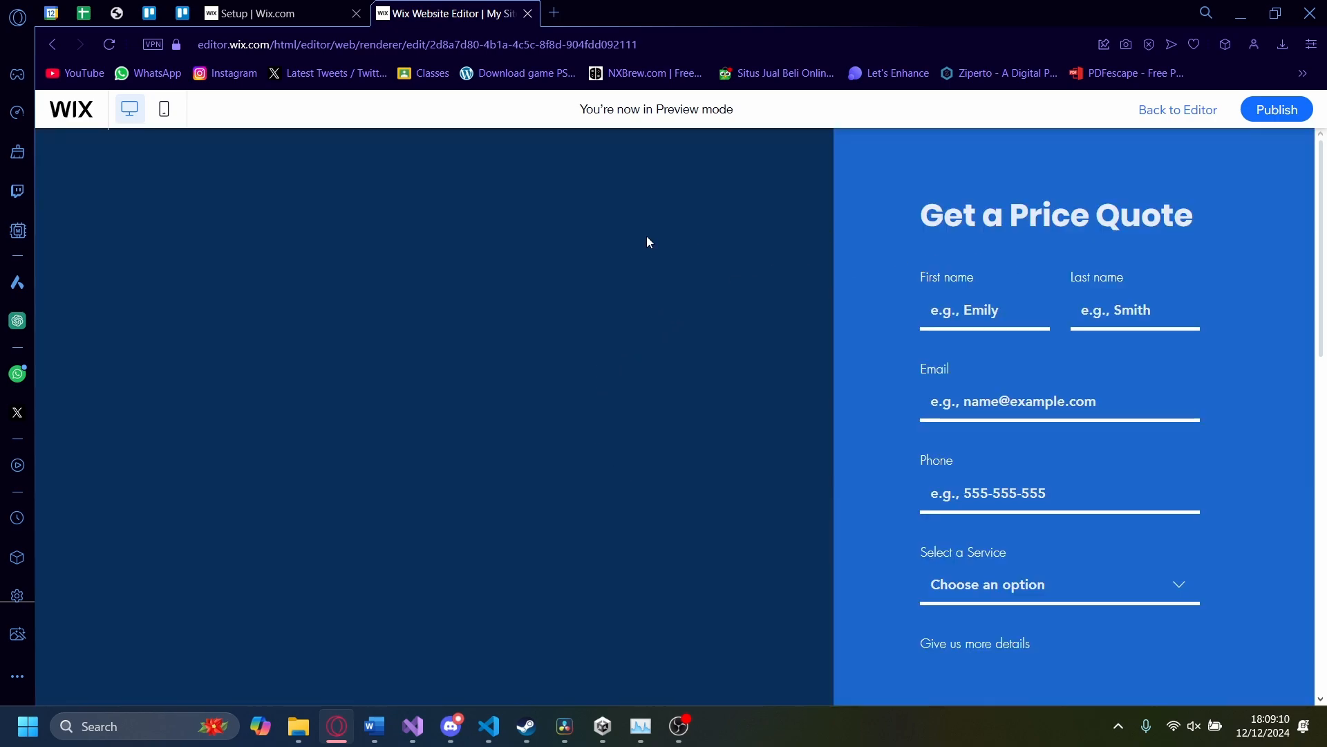
pyautogui.scroll(-2, 885, 321)
pyautogui.scroll(2, 1021, 340)
pyautogui.scroll(-2, 1250, 369)
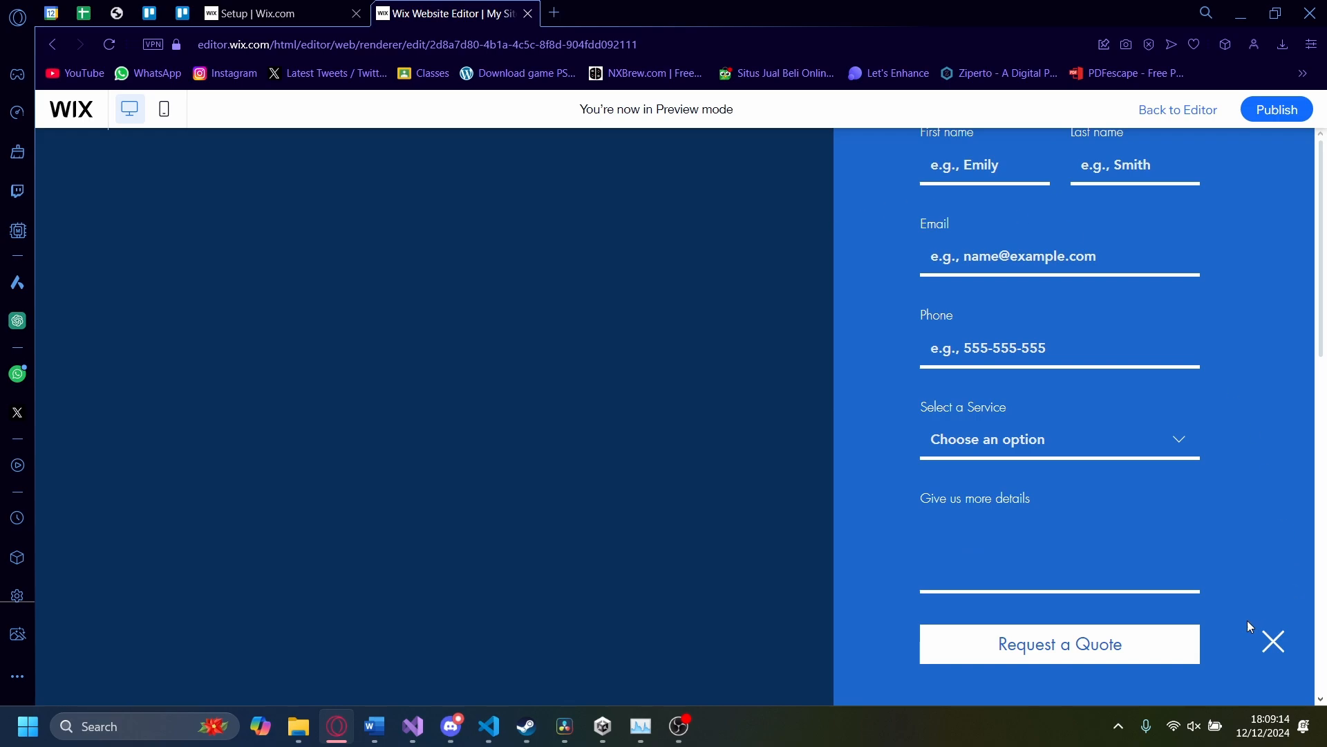
# - Test the previewed form with "erewr" as phone, "ewrwer" as email and "wer" as first name, and close the lightbox
pyautogui.write('erewr')
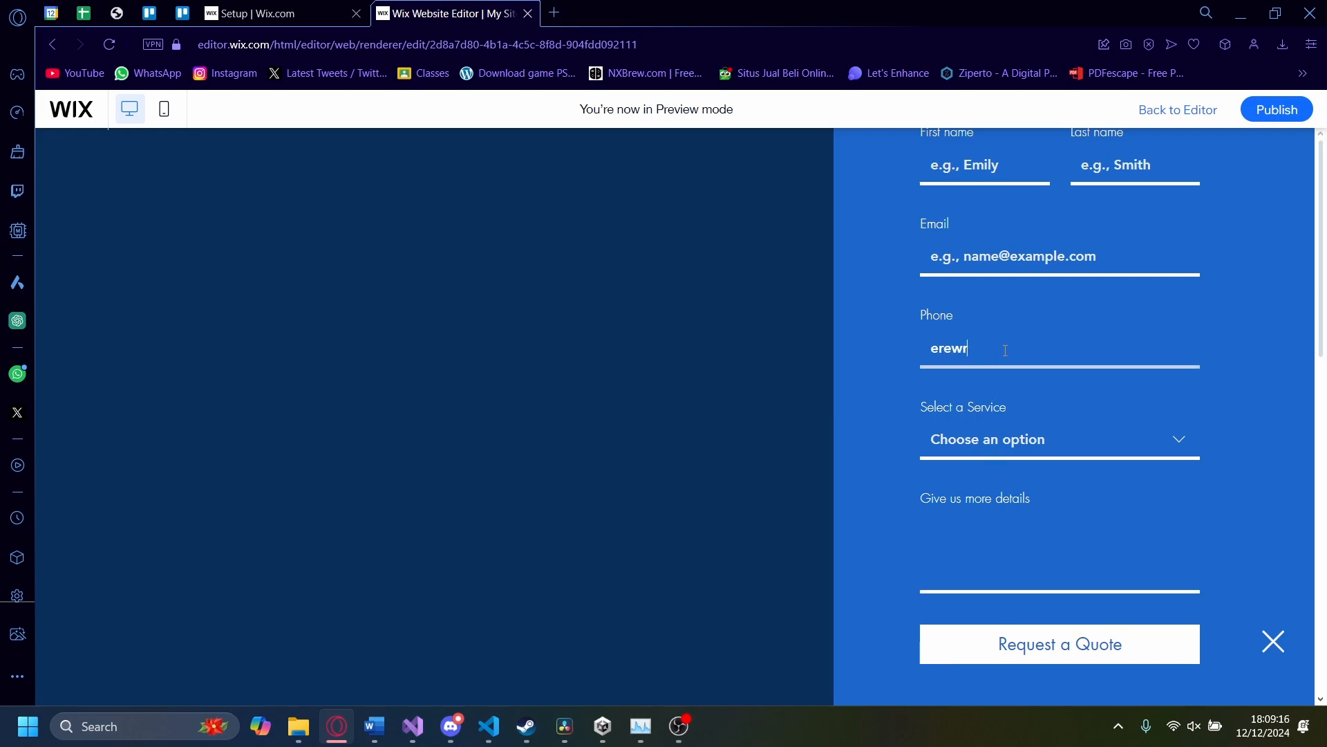
pyautogui.scroll(2, 1005, 350)
pyautogui.click(1011, 399)
pyautogui.write('ewrwer')
pyautogui.click(999, 311)
pyautogui.write('wer')
pyautogui.scroll(-2, 1194, 307)
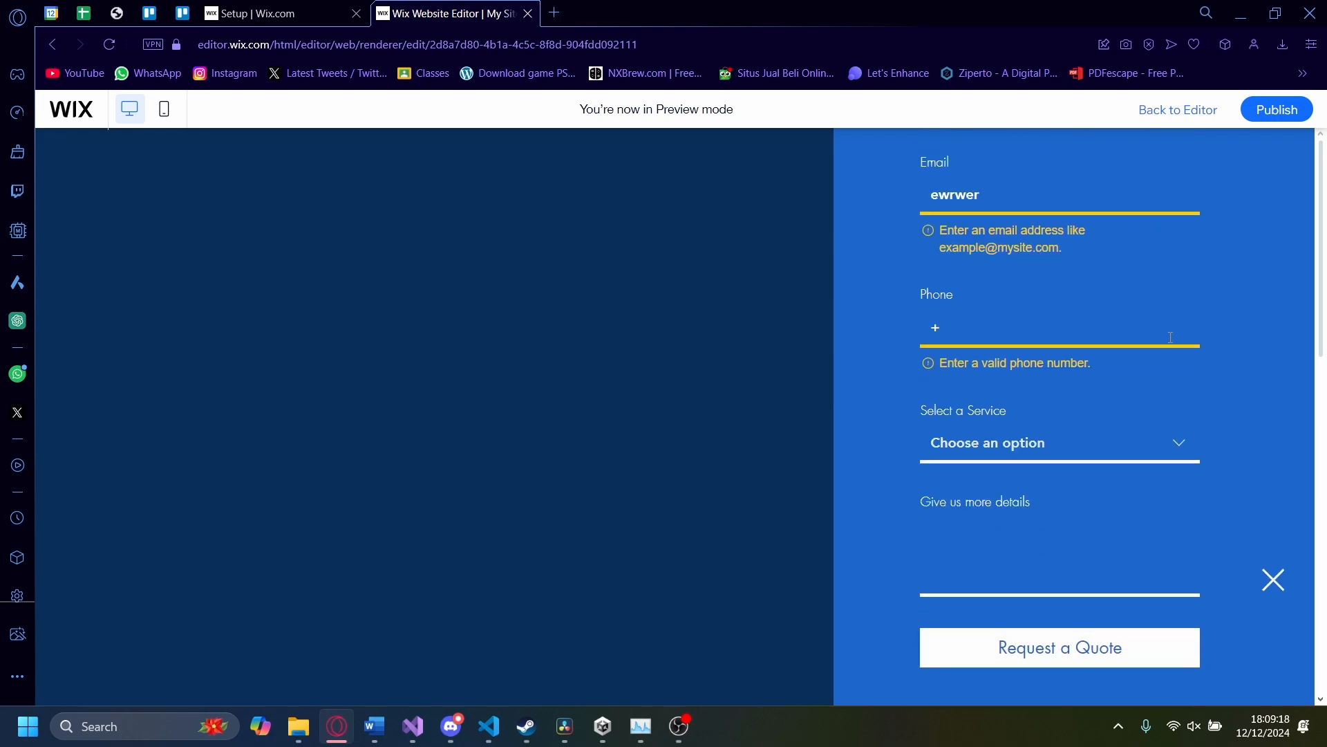
pyautogui.click(1275, 580)
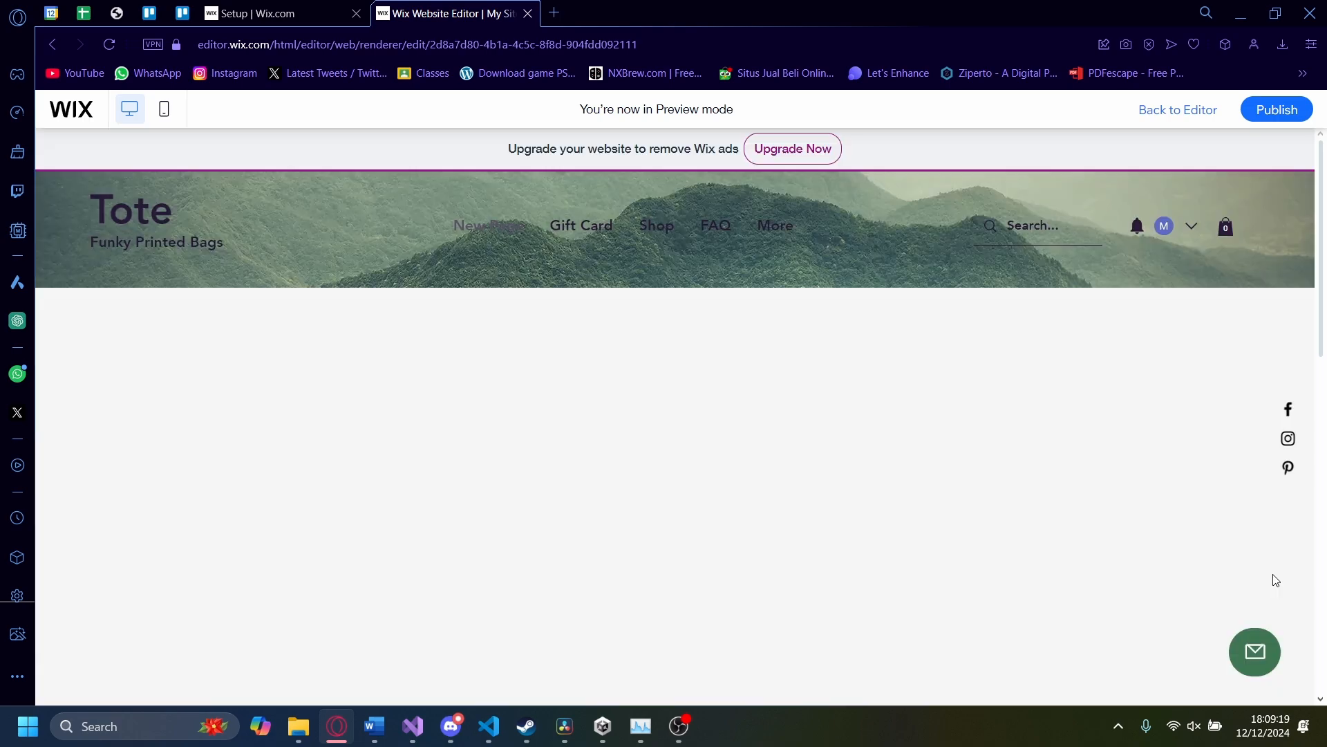
# - Return from preview to the editor and reopen the Subscribe (Join Our List) lightbox for editing
pyautogui.click(1193, 116)
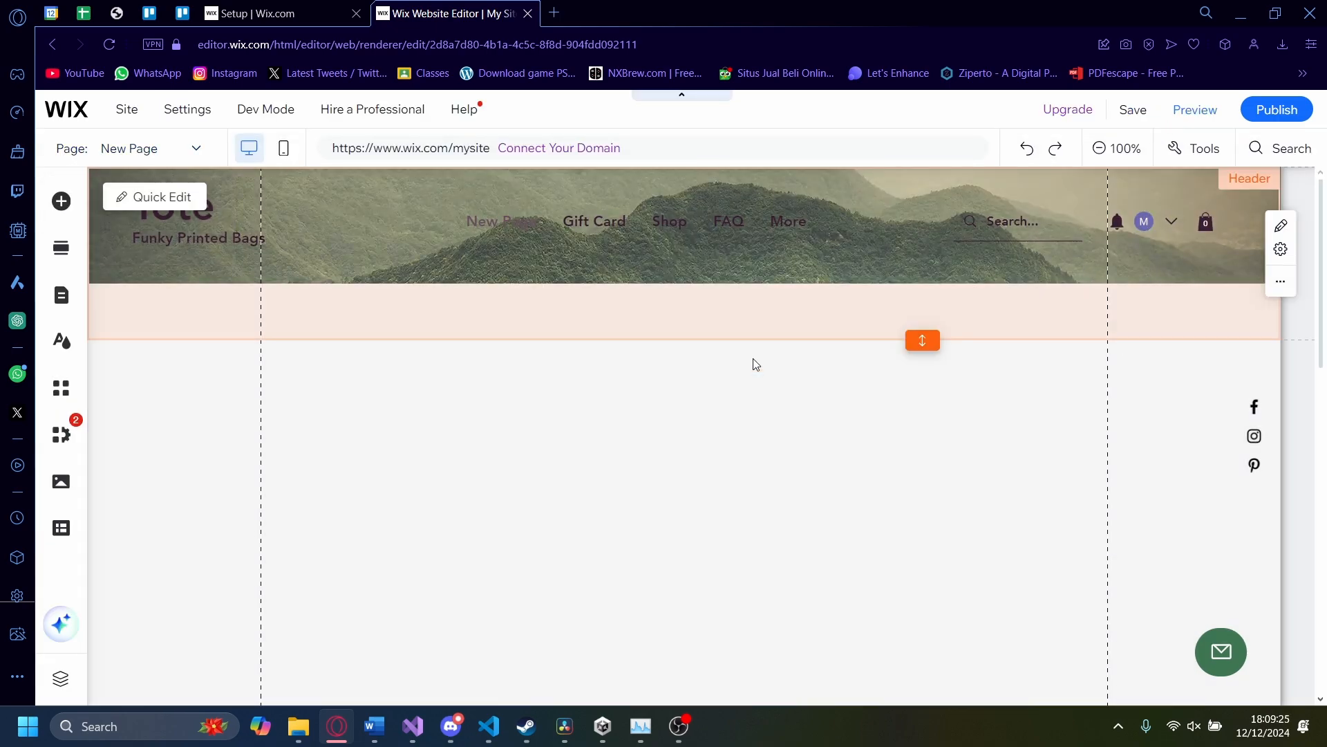
pyautogui.click(681, 499)
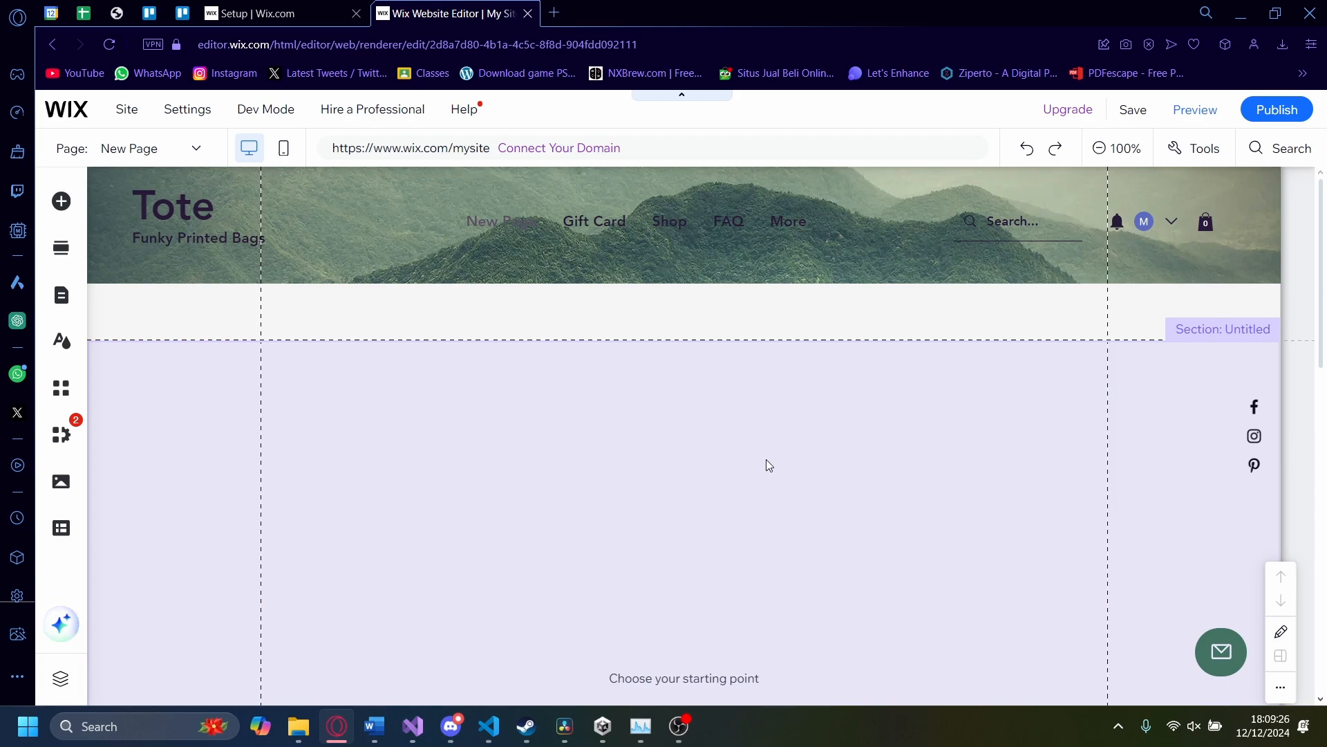
pyautogui.scroll(-3, 766, 460)
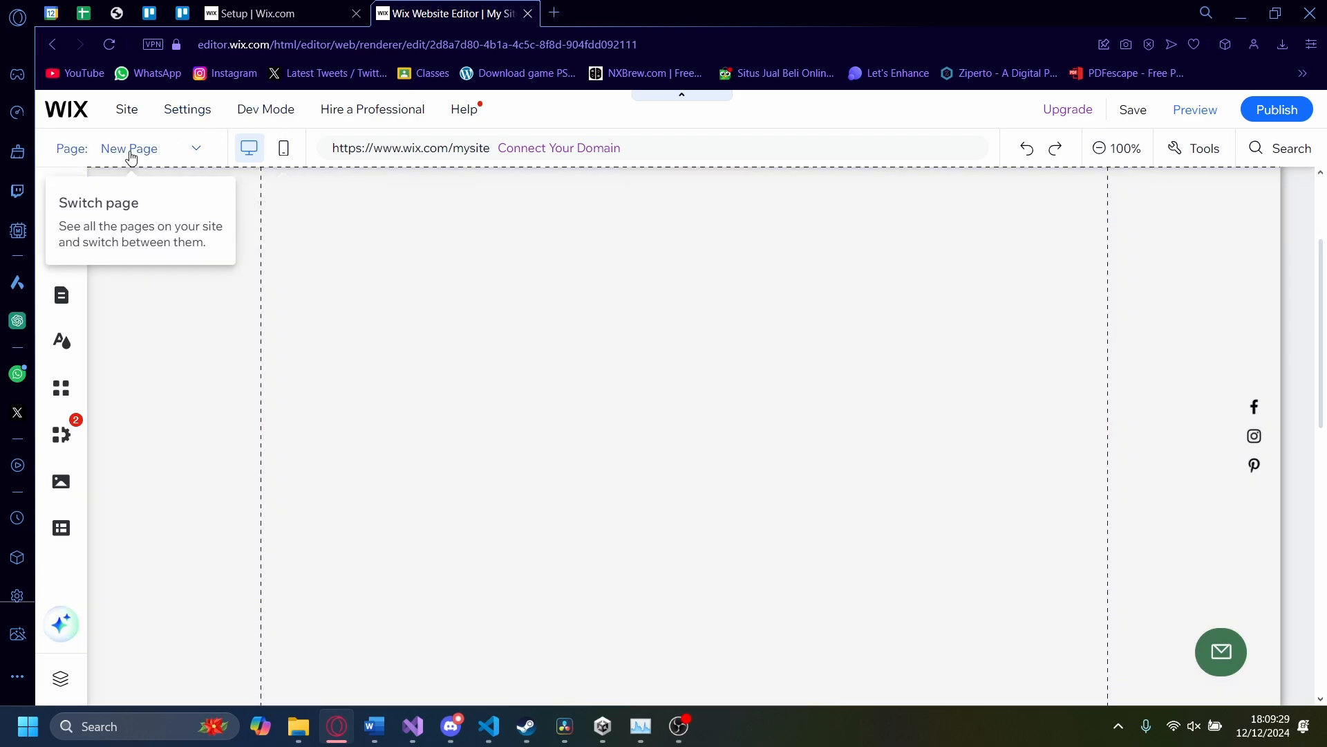
pyautogui.click(130, 152)
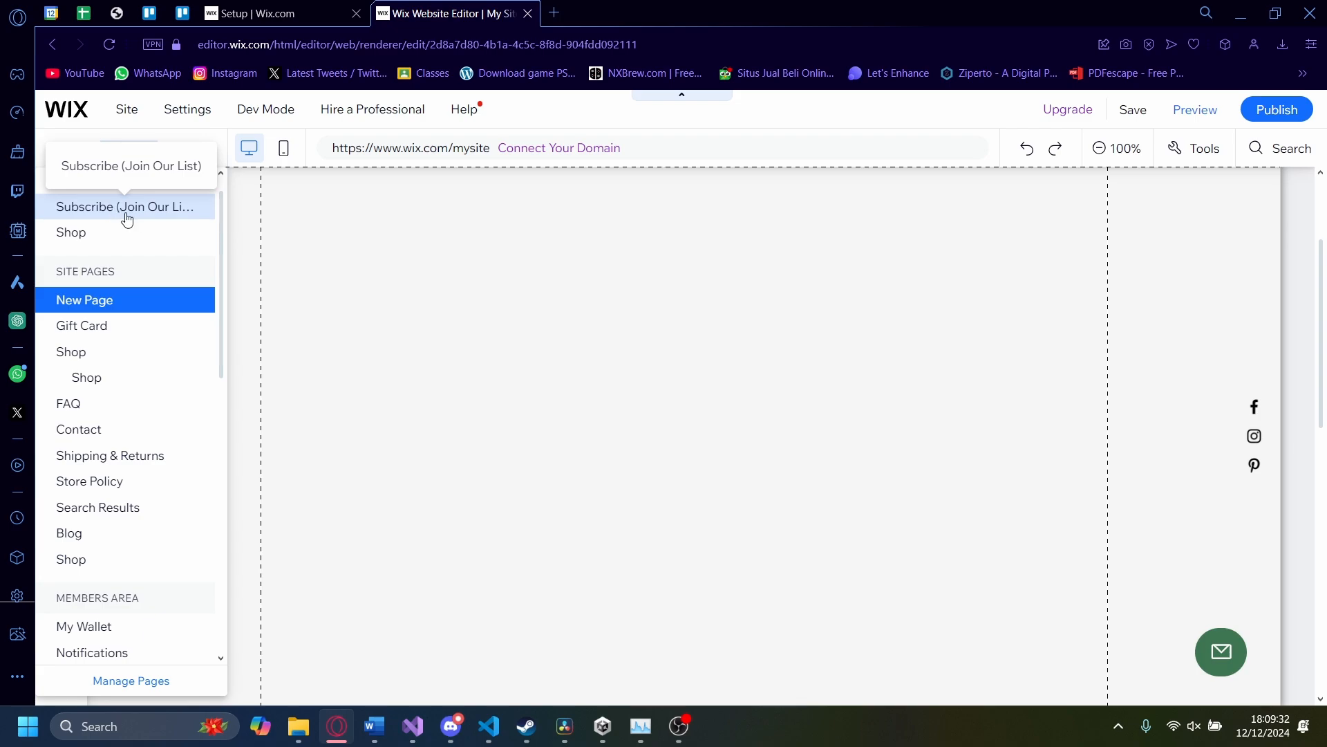
pyautogui.click(133, 166)
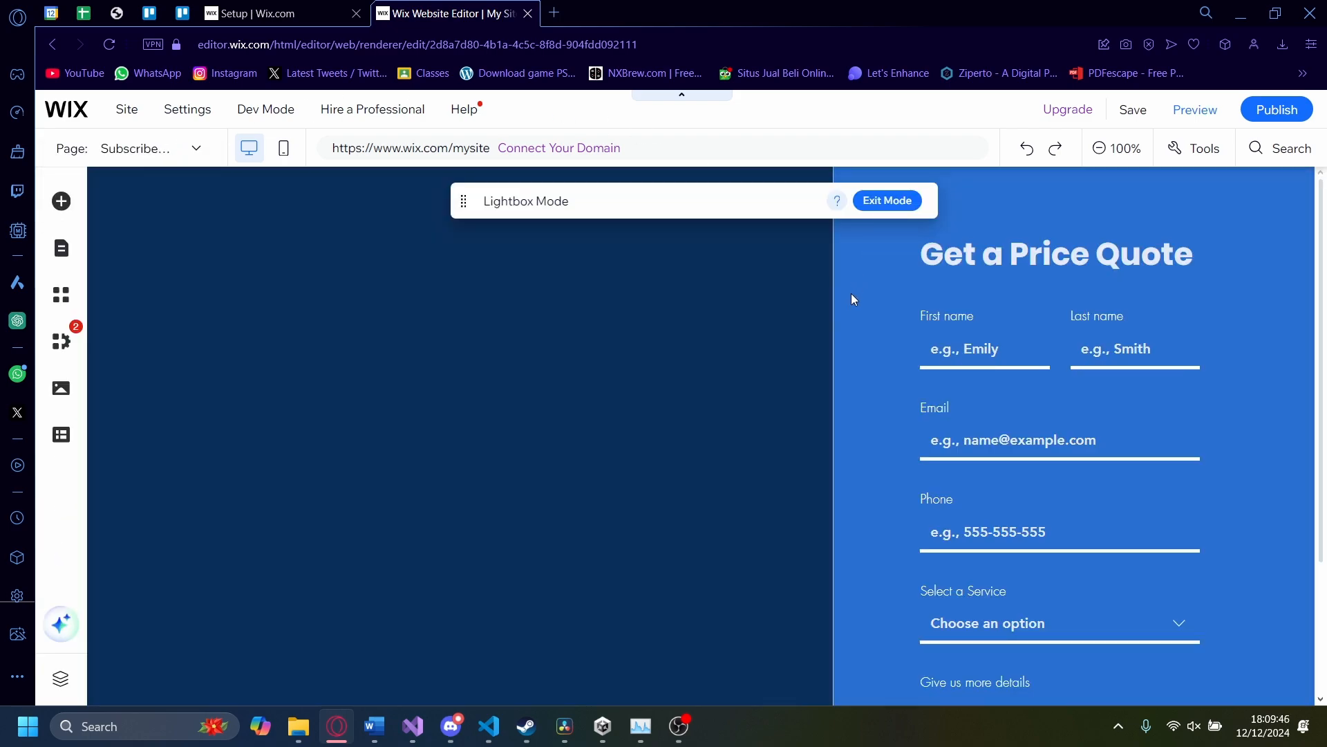
# - Move the Lightbox Mode bar clear of the lightbox's controls and open the lightbox's trigger settings
pyautogui.click(844, 335)
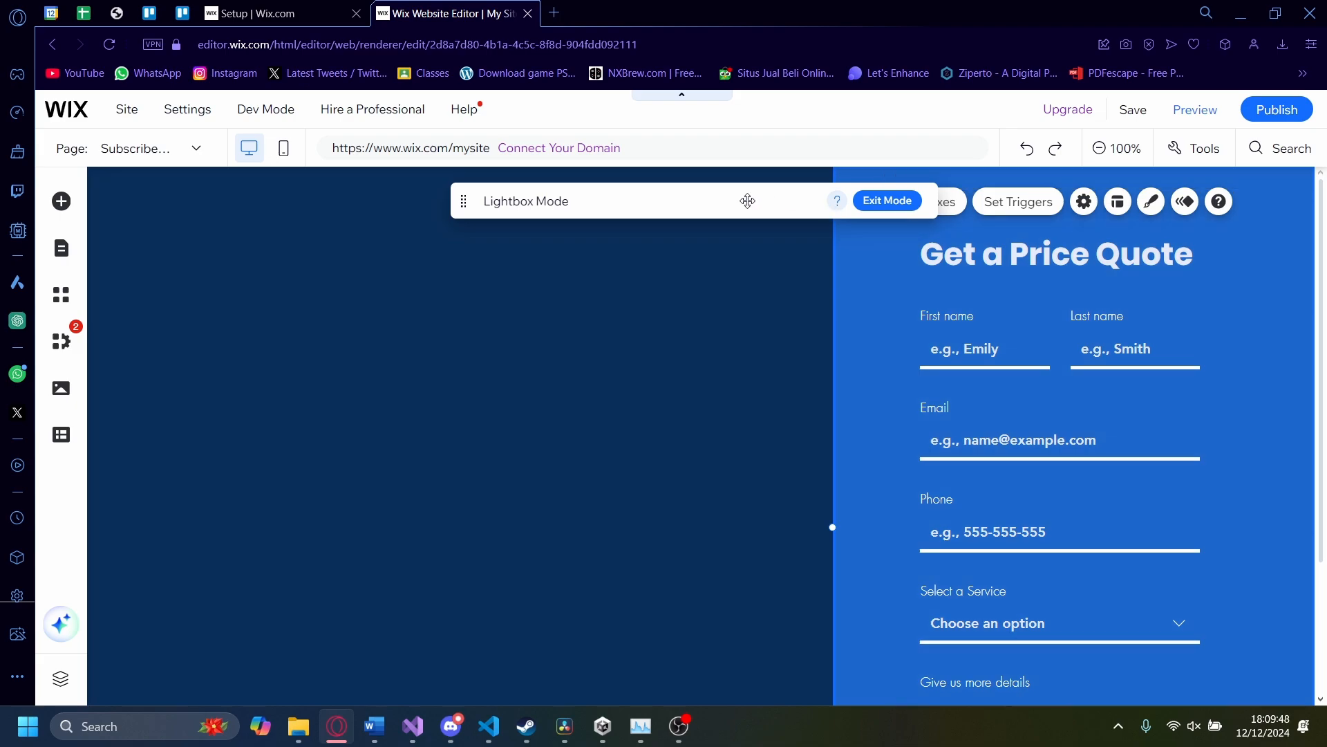
pyautogui.moveTo(743, 201); pyautogui.dragTo(432, 227)
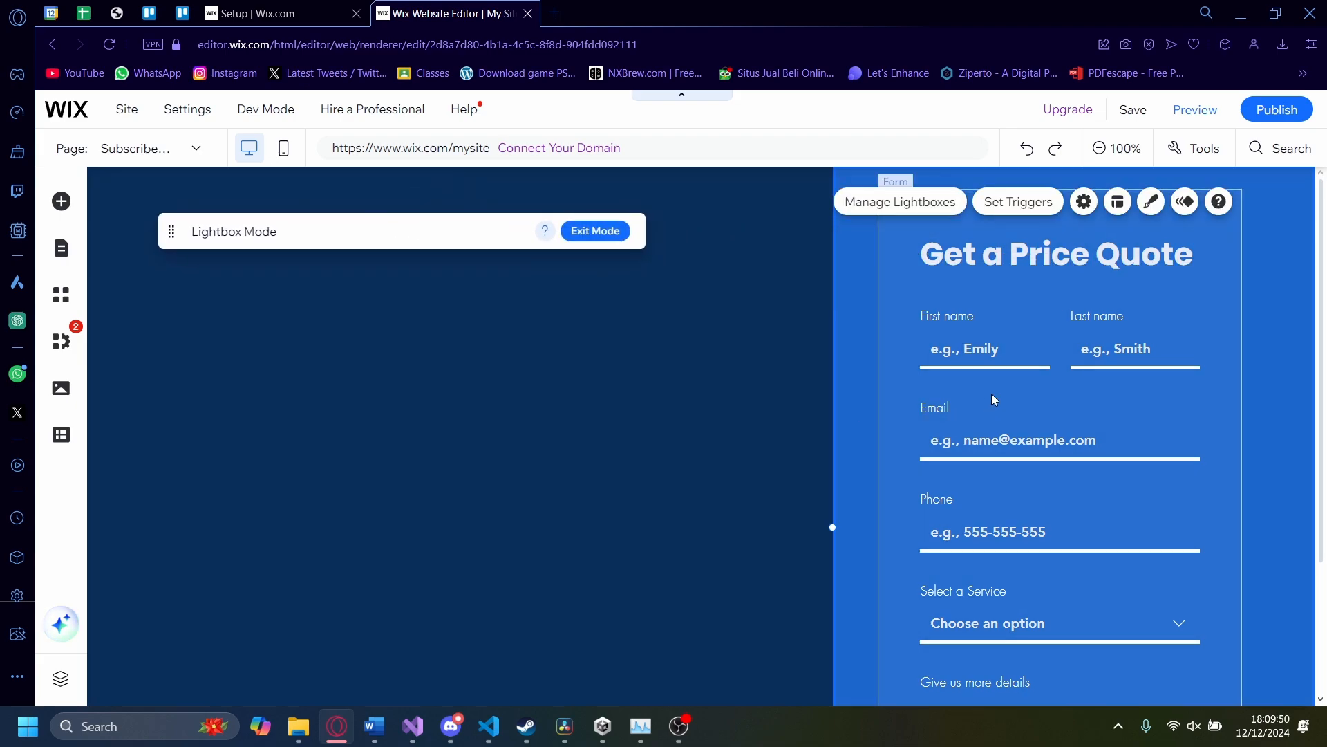
pyautogui.click(921, 207)
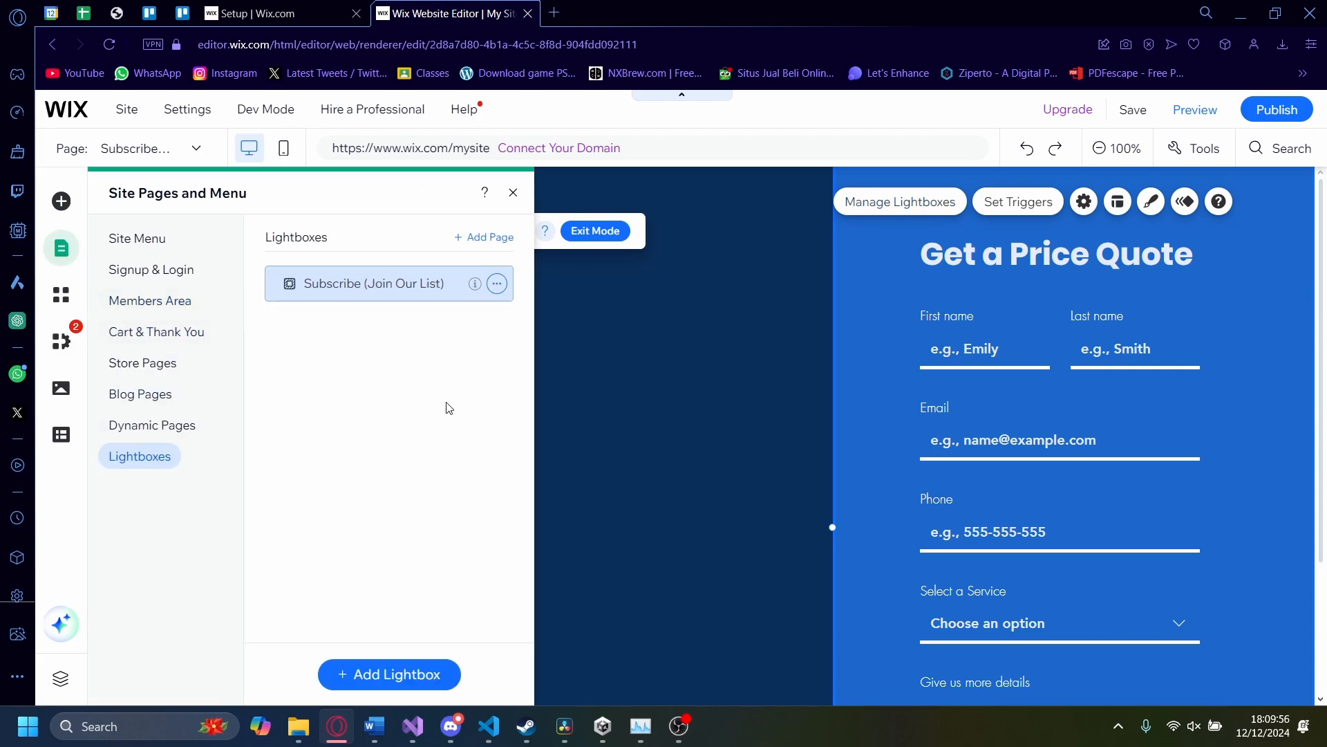
pyautogui.click(513, 193)
pyautogui.click(1010, 202)
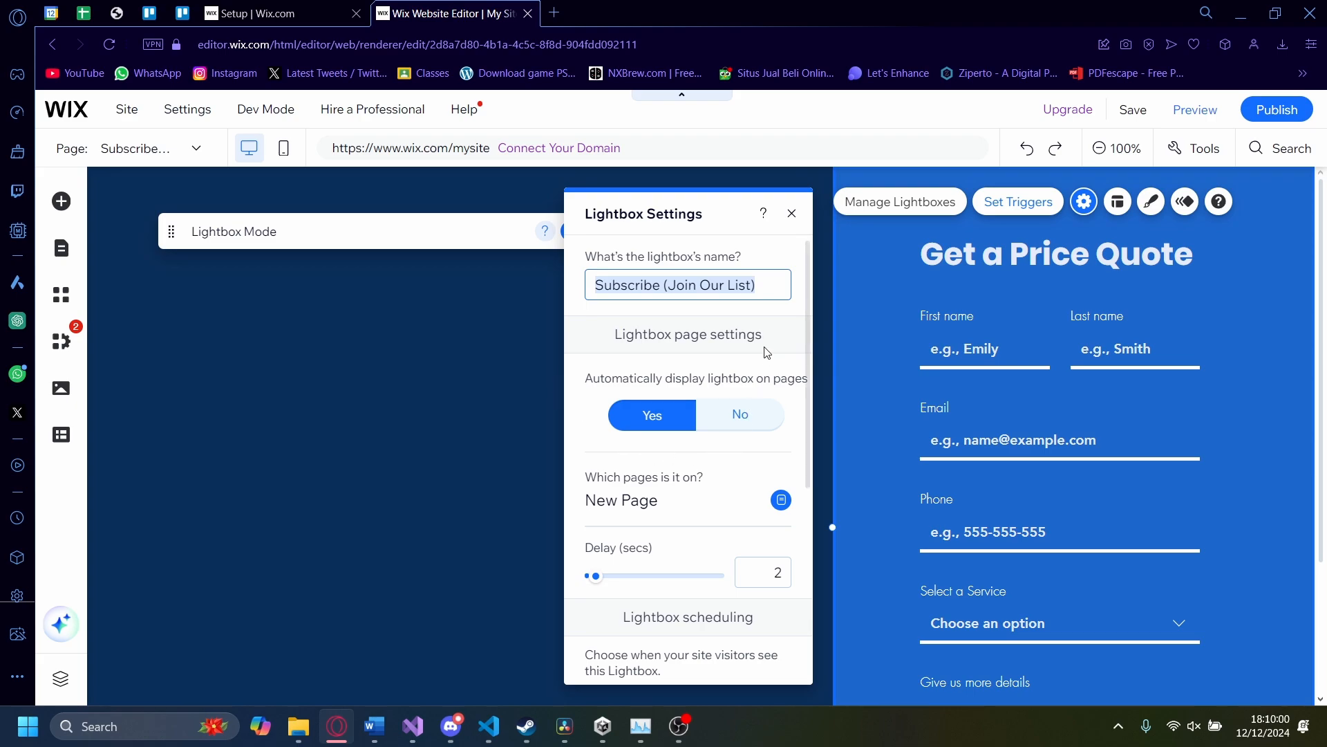
# - Review the lightbox's automatic page display, delay, scheduling, linking and closing settings
pyautogui.scroll(-2, 611, 434)
pyautogui.scroll(-3, 608, 470)
pyautogui.scroll(3, 612, 472)
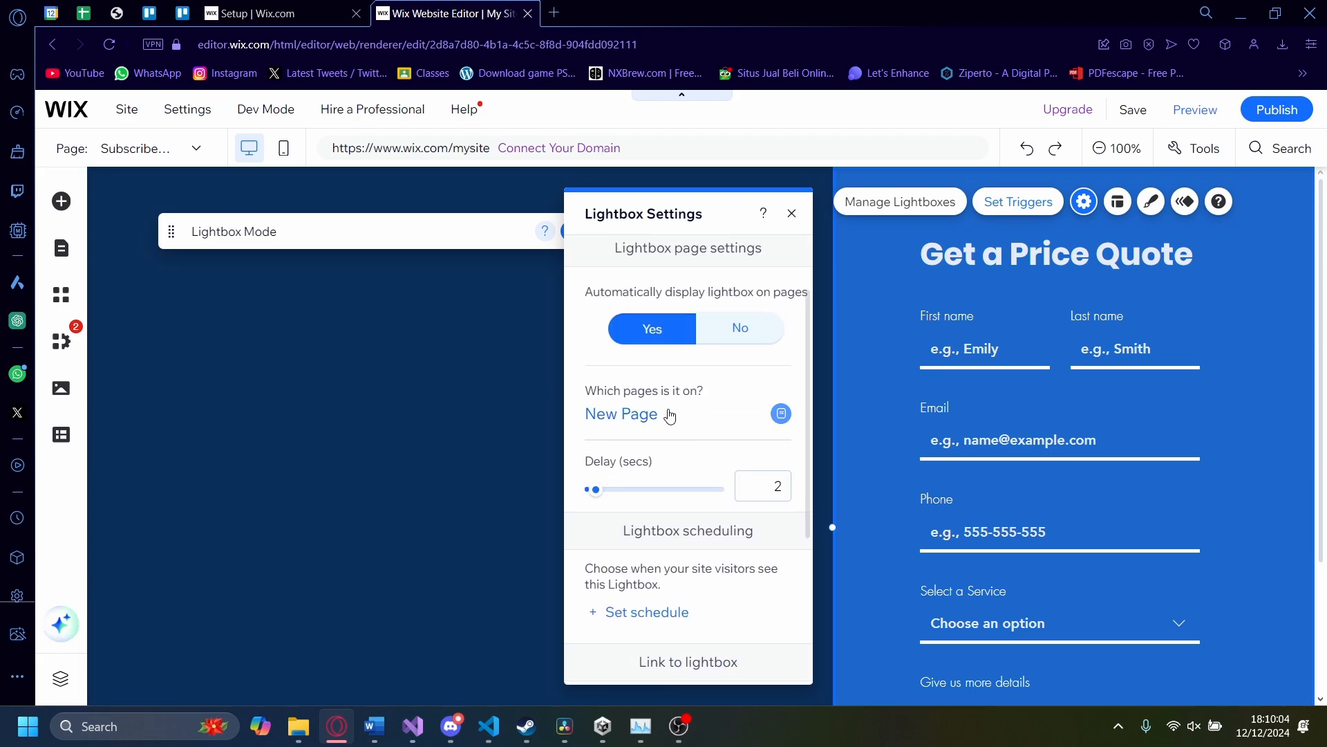
pyautogui.scroll(-2, 608, 425)
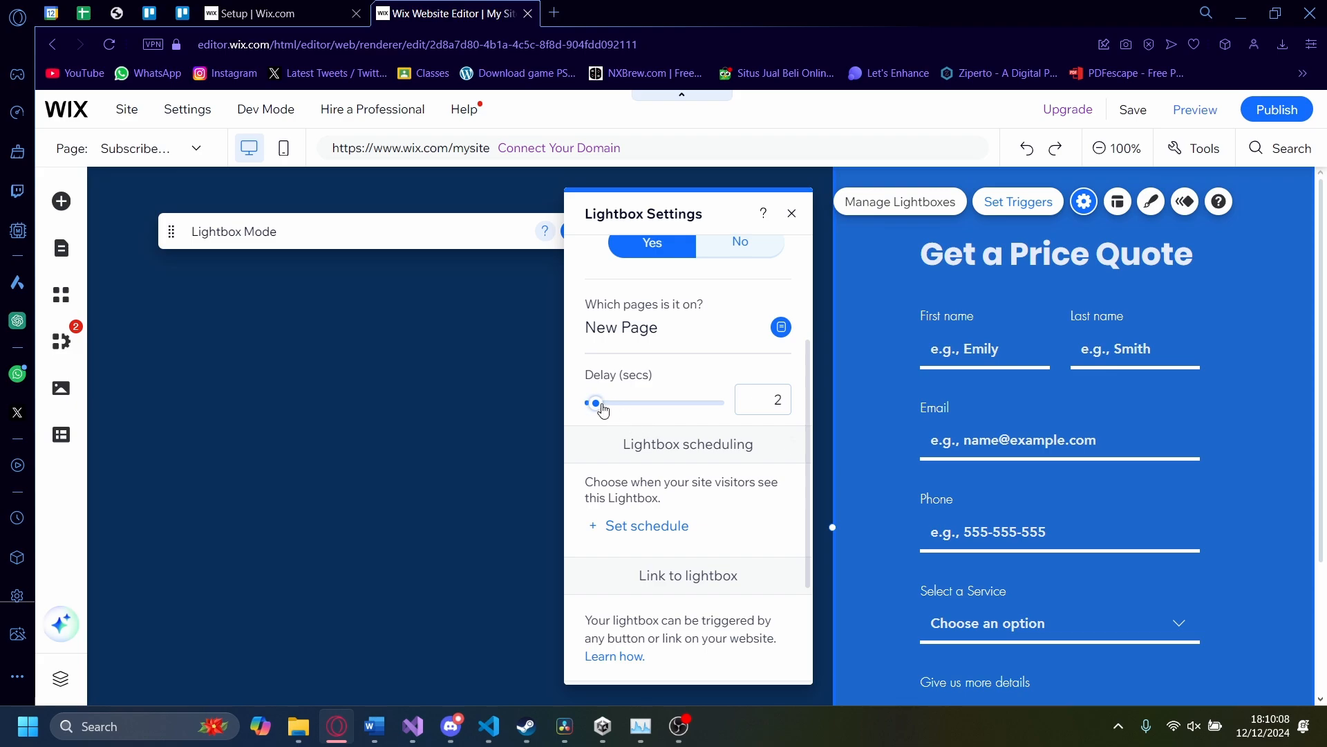
pyautogui.scroll(-4, 603, 410)
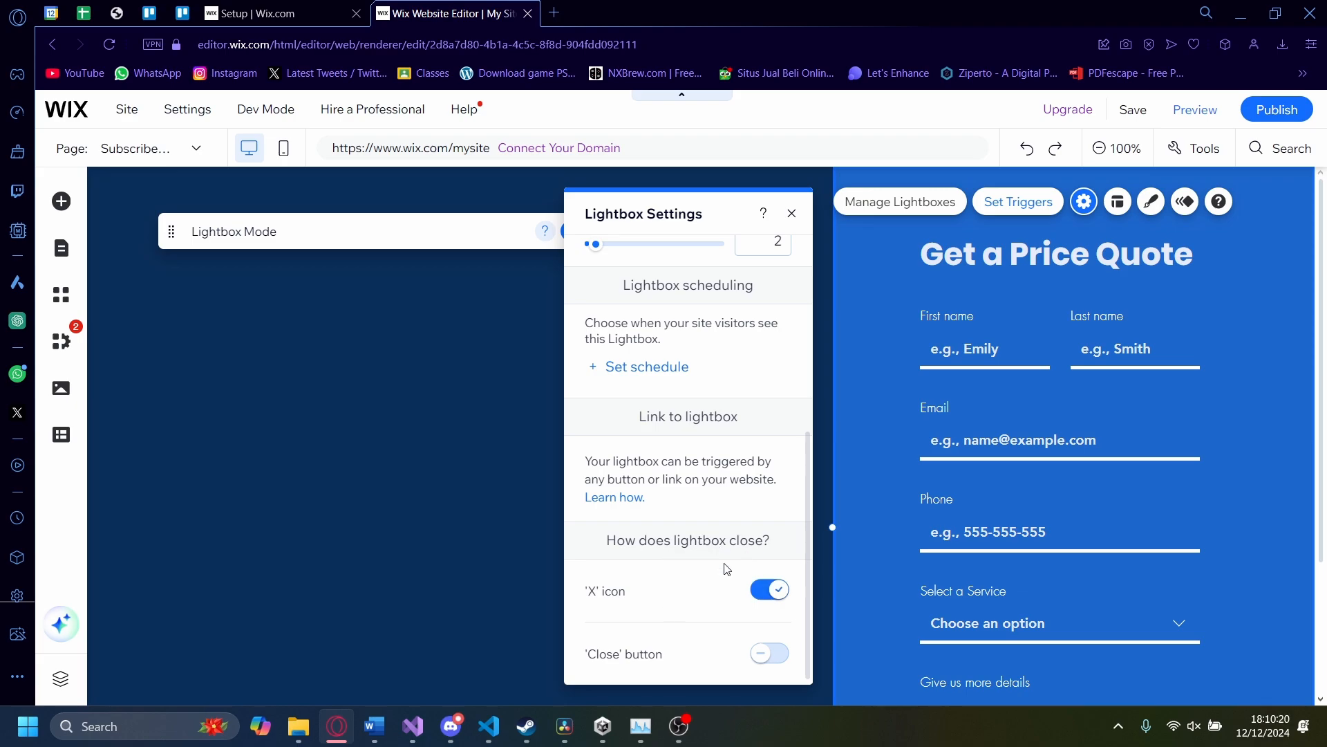
# - Try adding a 'Close' button to the lightbox, remove it again, and close the lightbox settings
pyautogui.click(771, 661)
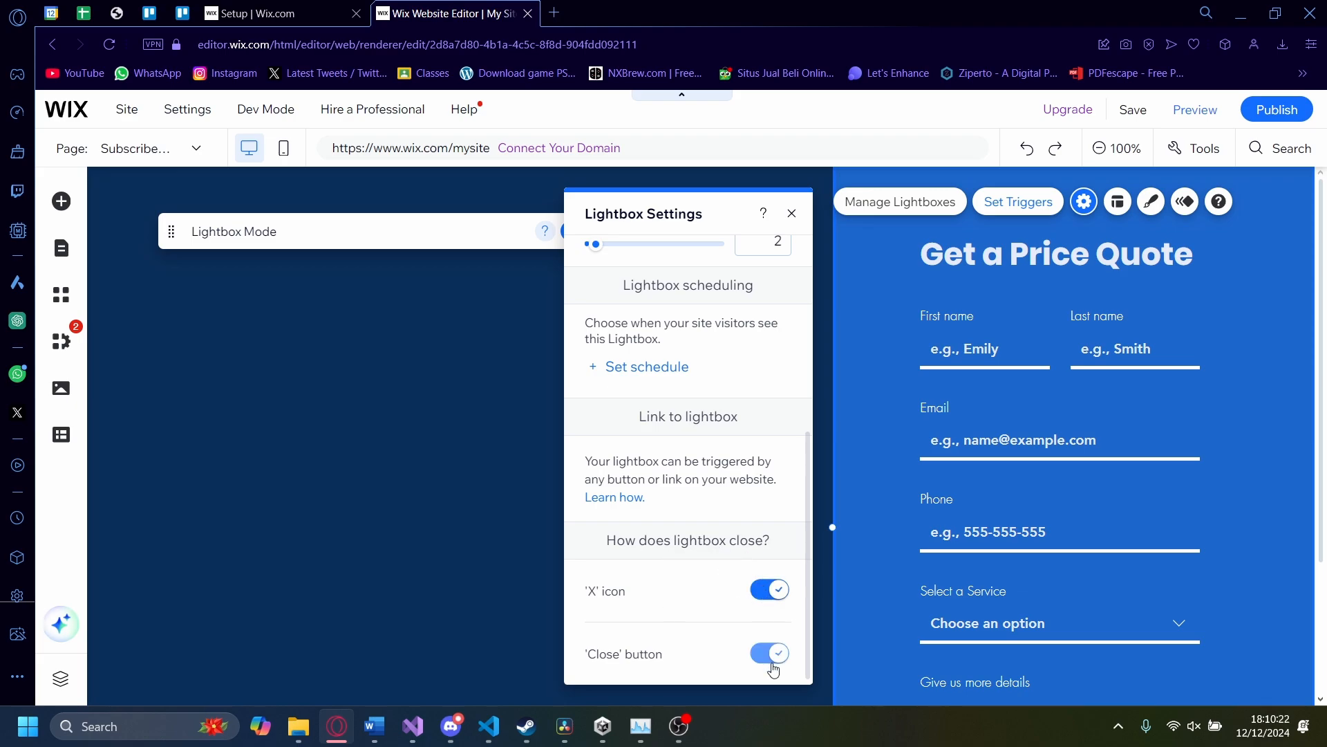
pyautogui.scroll(-3, 1057, 552)
pyautogui.scroll(3, 1056, 552)
pyautogui.scroll(-3, 1056, 551)
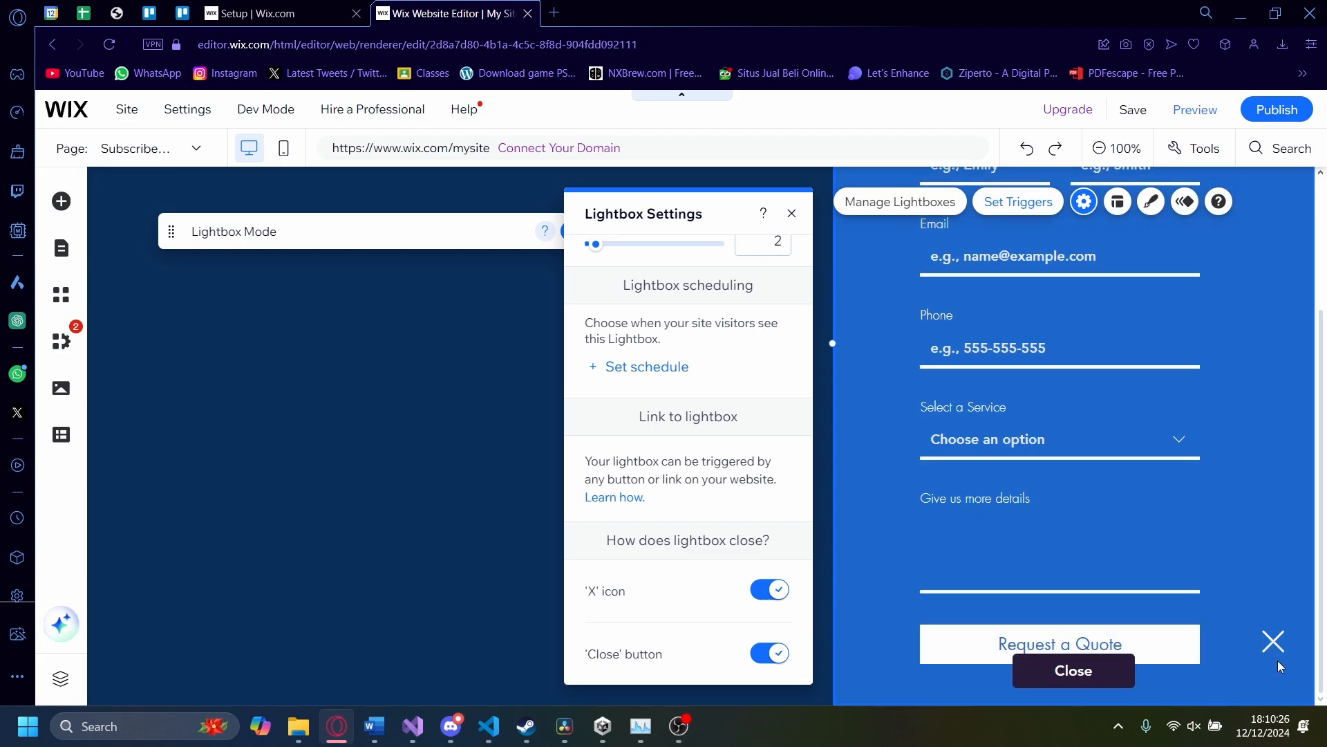
pyautogui.click(769, 653)
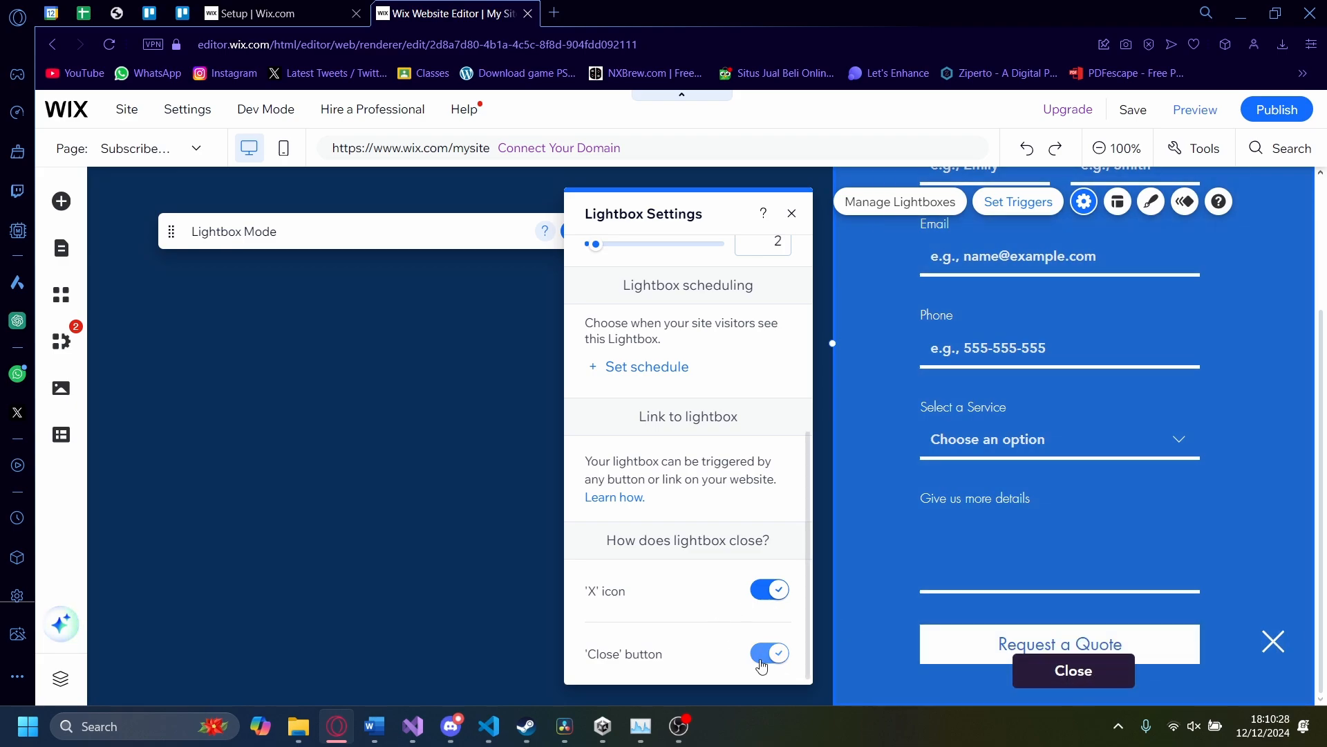
pyautogui.scroll(5, 761, 524)
pyautogui.click(792, 213)
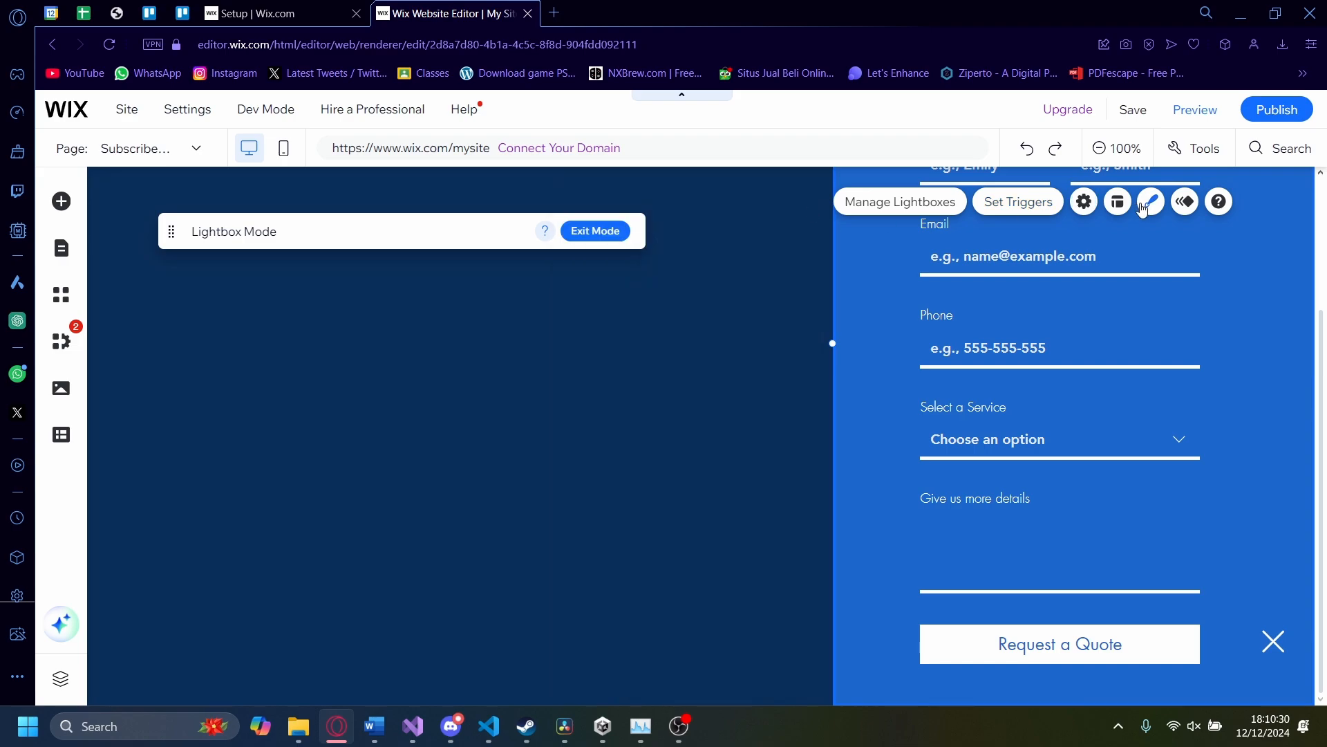
# - Try the green textured and snowy mountain backgrounds on the lightbox, and apply the blue radial glow background instead
pyautogui.click(1151, 202)
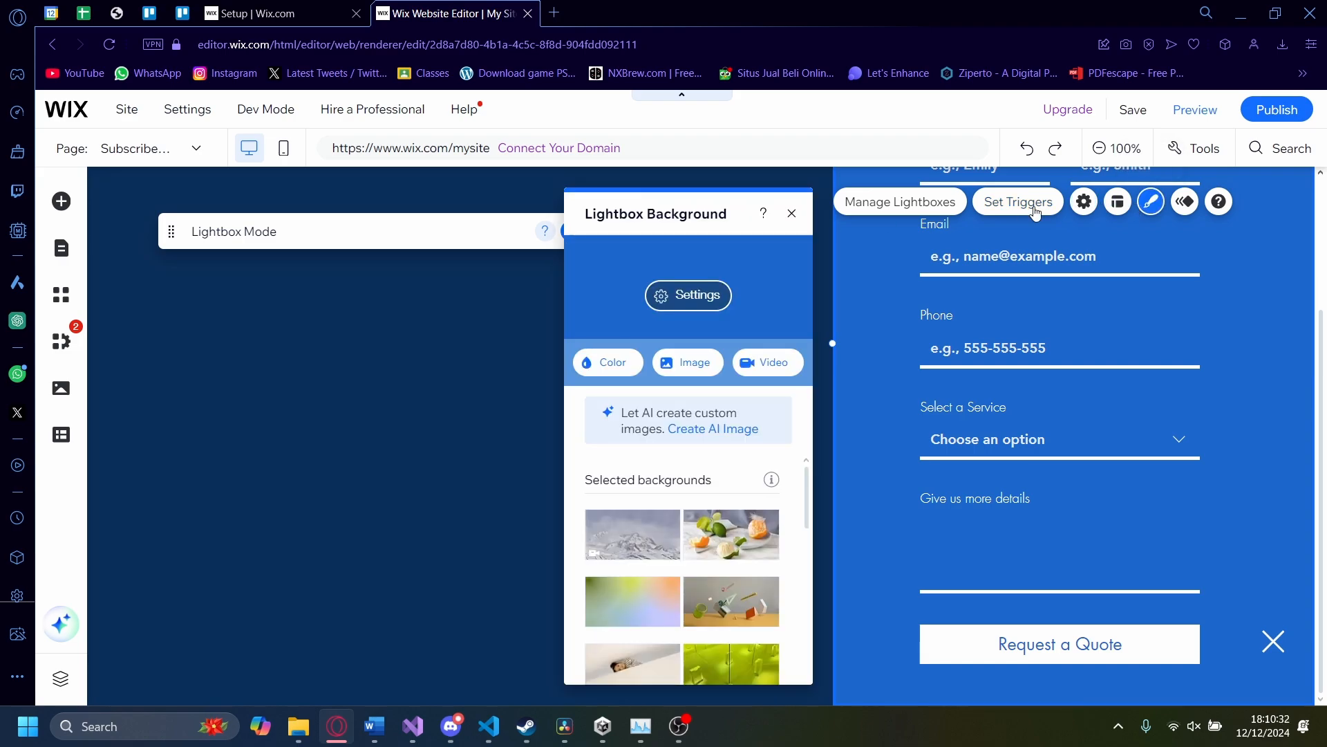
pyautogui.scroll(-2, 692, 526)
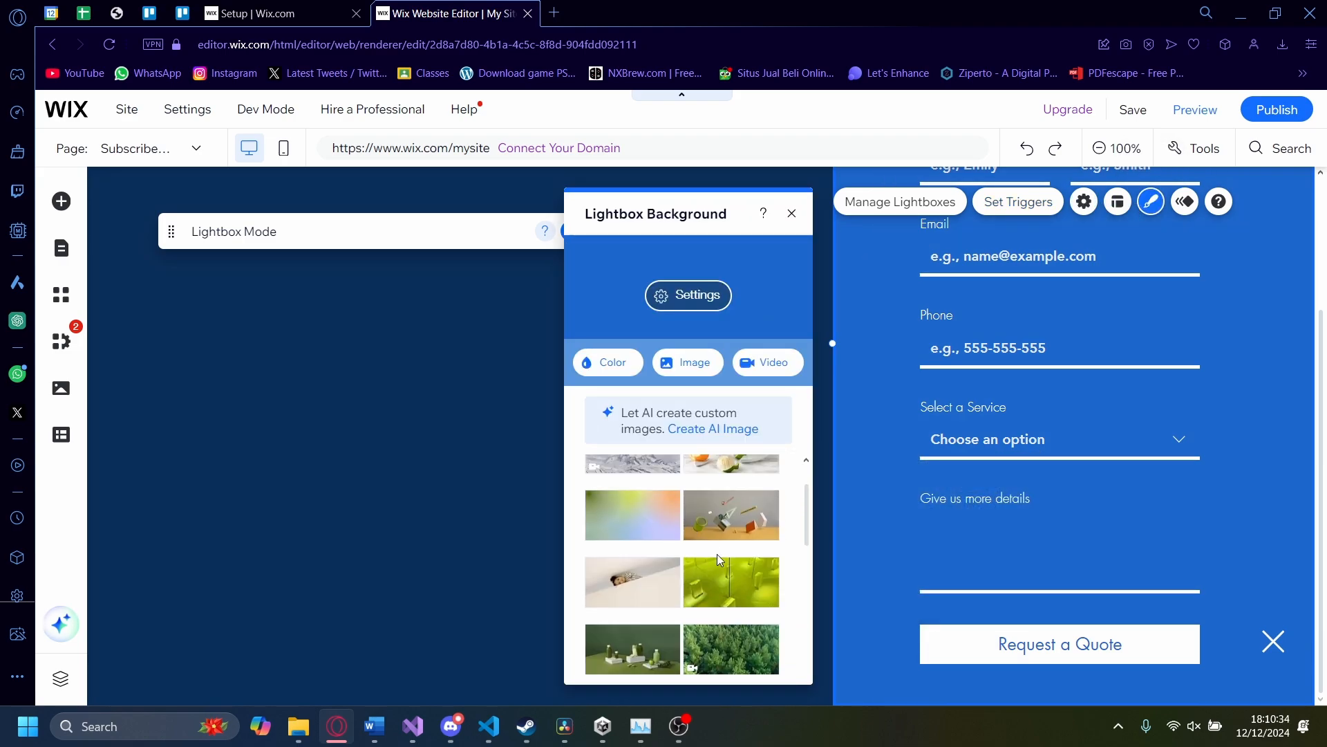
pyautogui.click(725, 586)
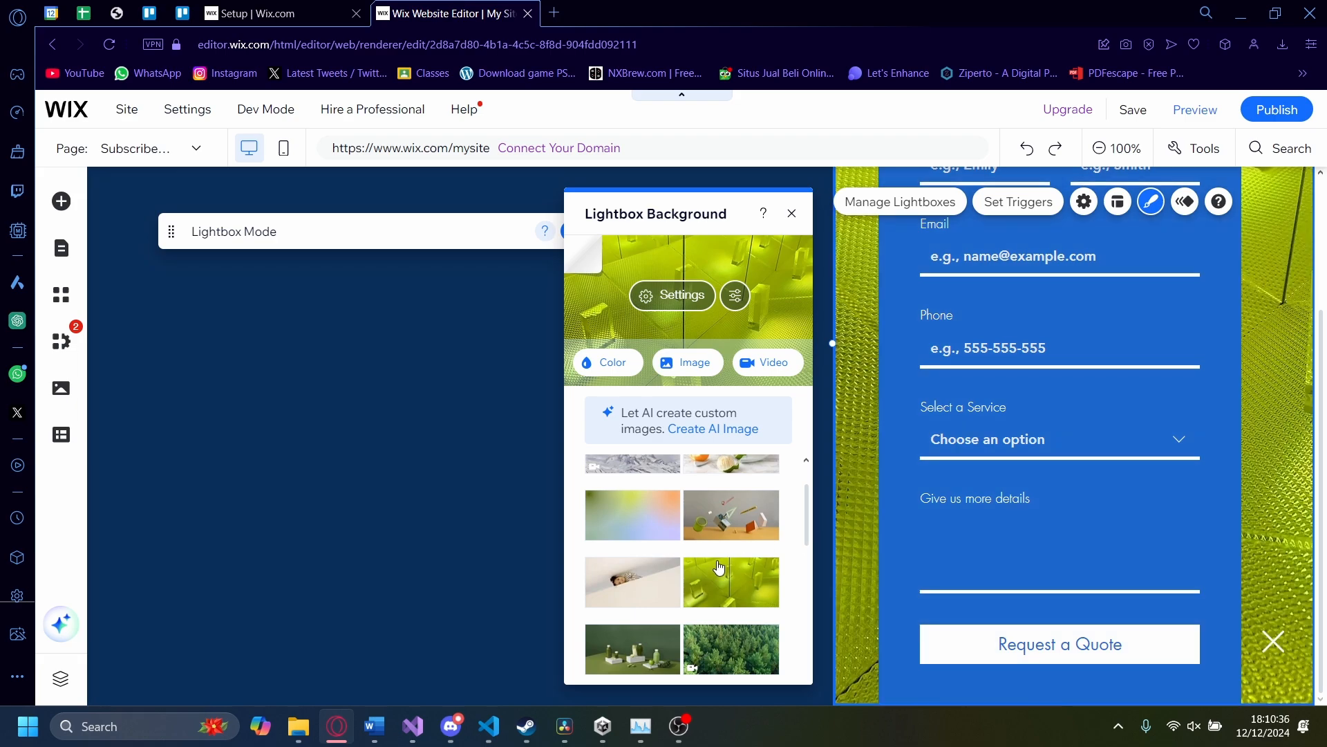
pyautogui.scroll(1, 712, 565)
pyautogui.click(650, 546)
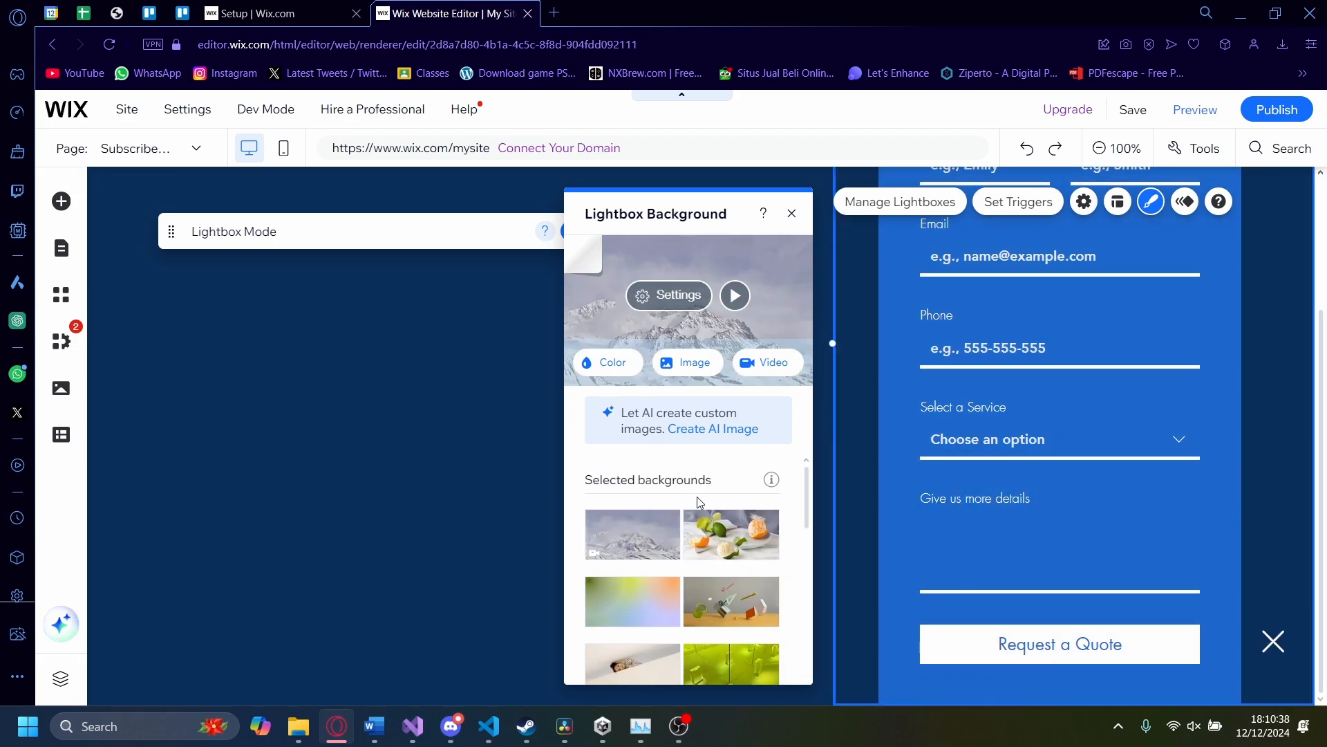
pyautogui.scroll(-4, 719, 543)
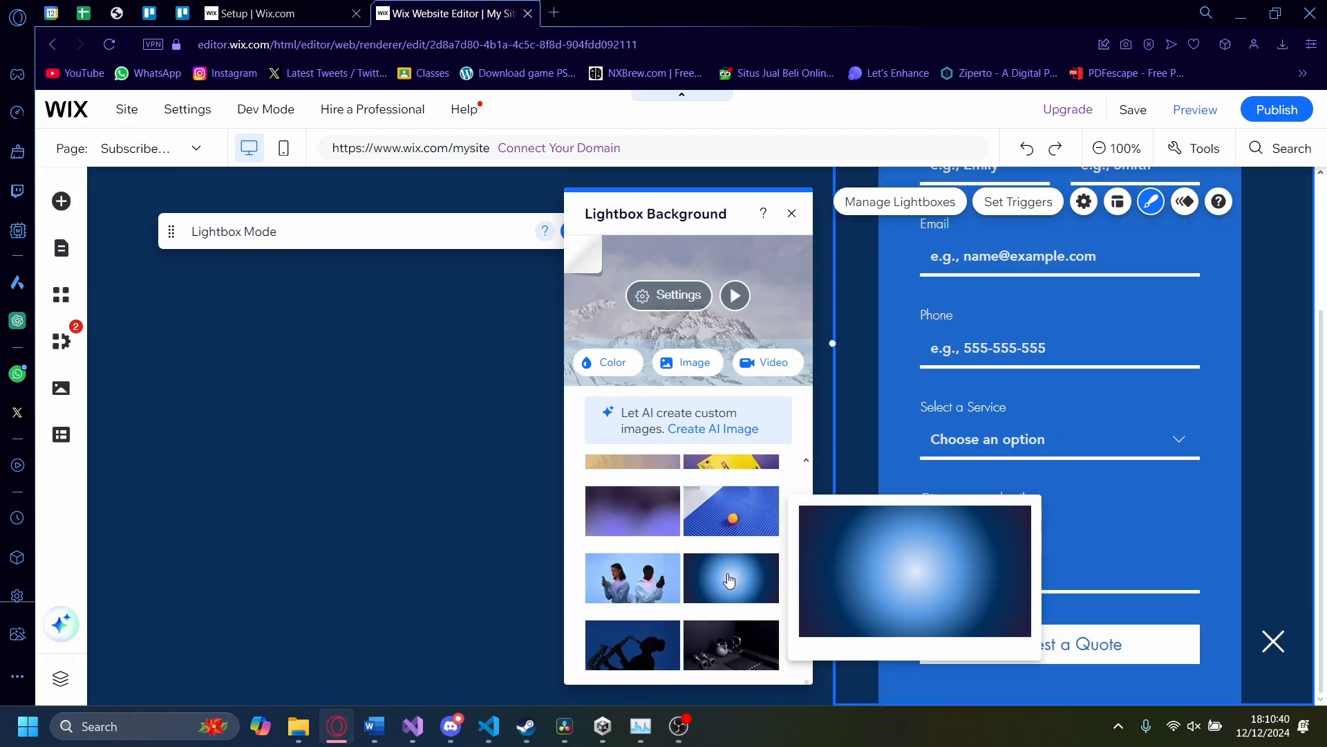
pyautogui.click(727, 585)
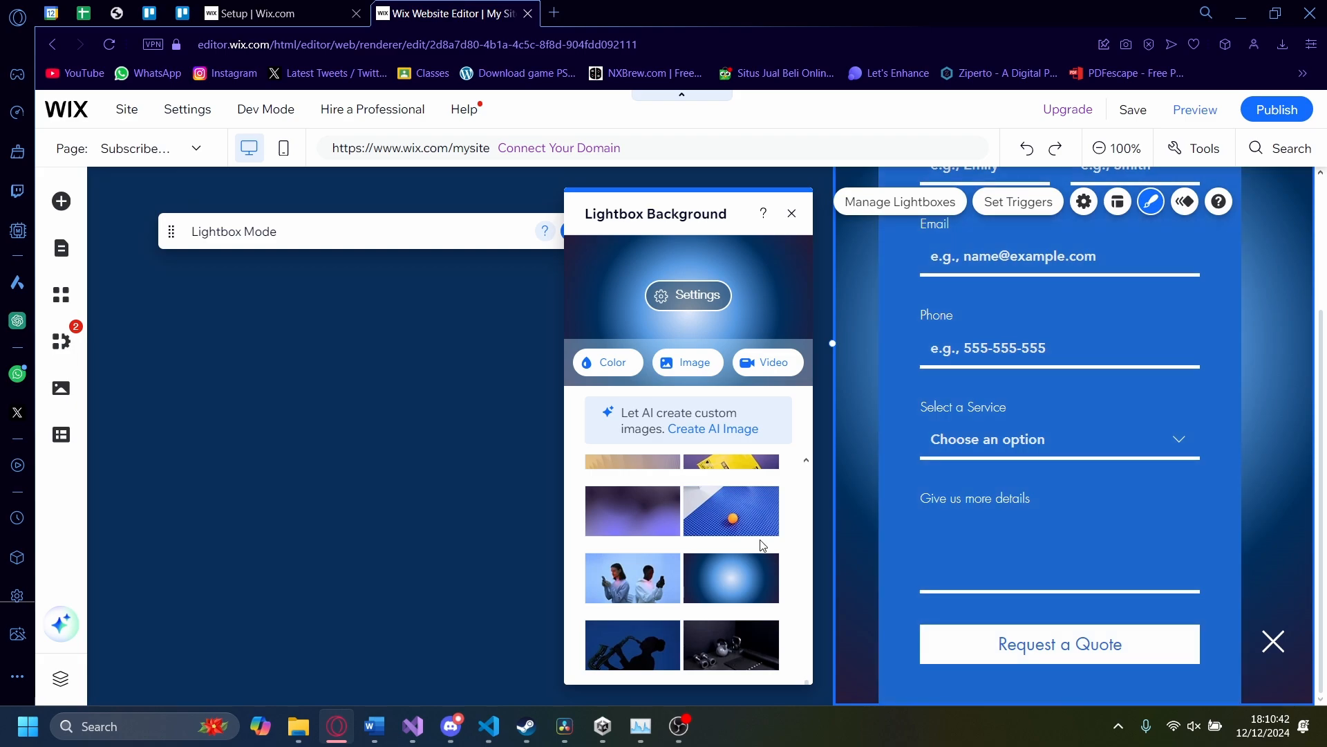
pyautogui.scroll(-5, 760, 545)
pyautogui.scroll(10, 761, 546)
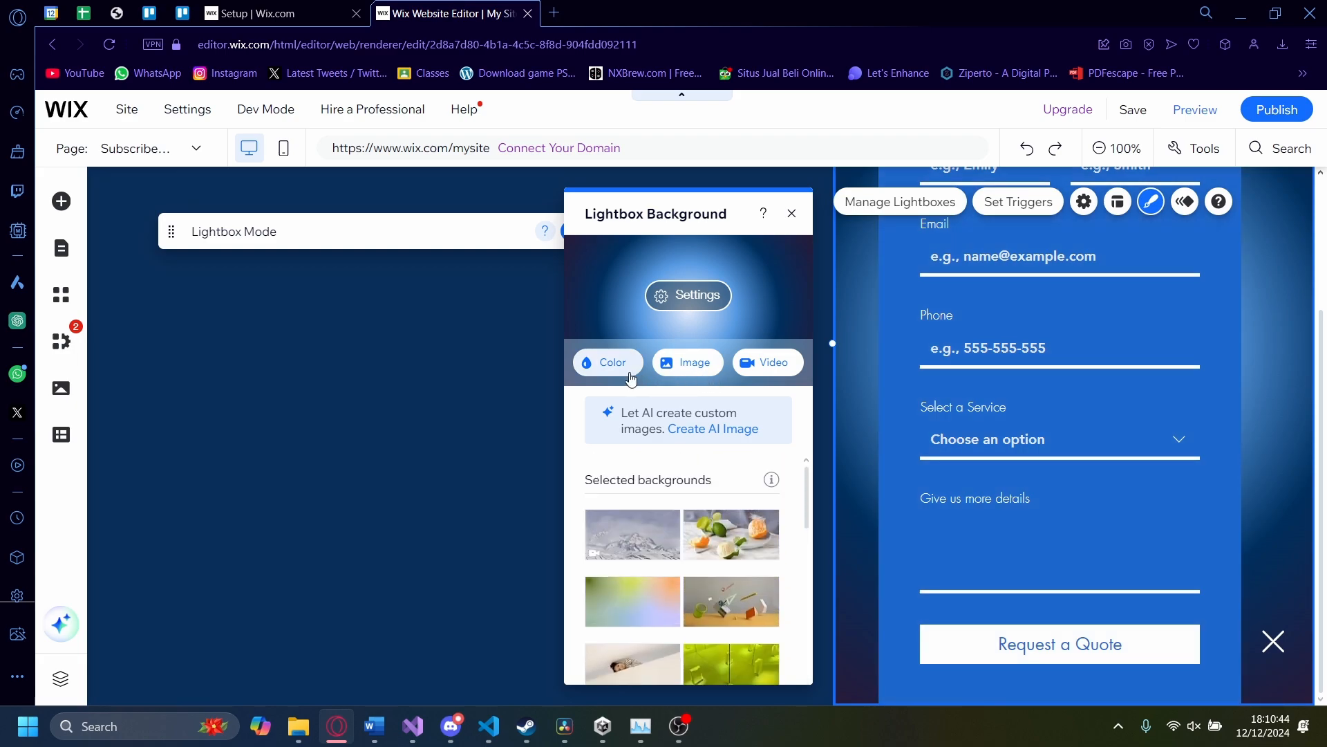